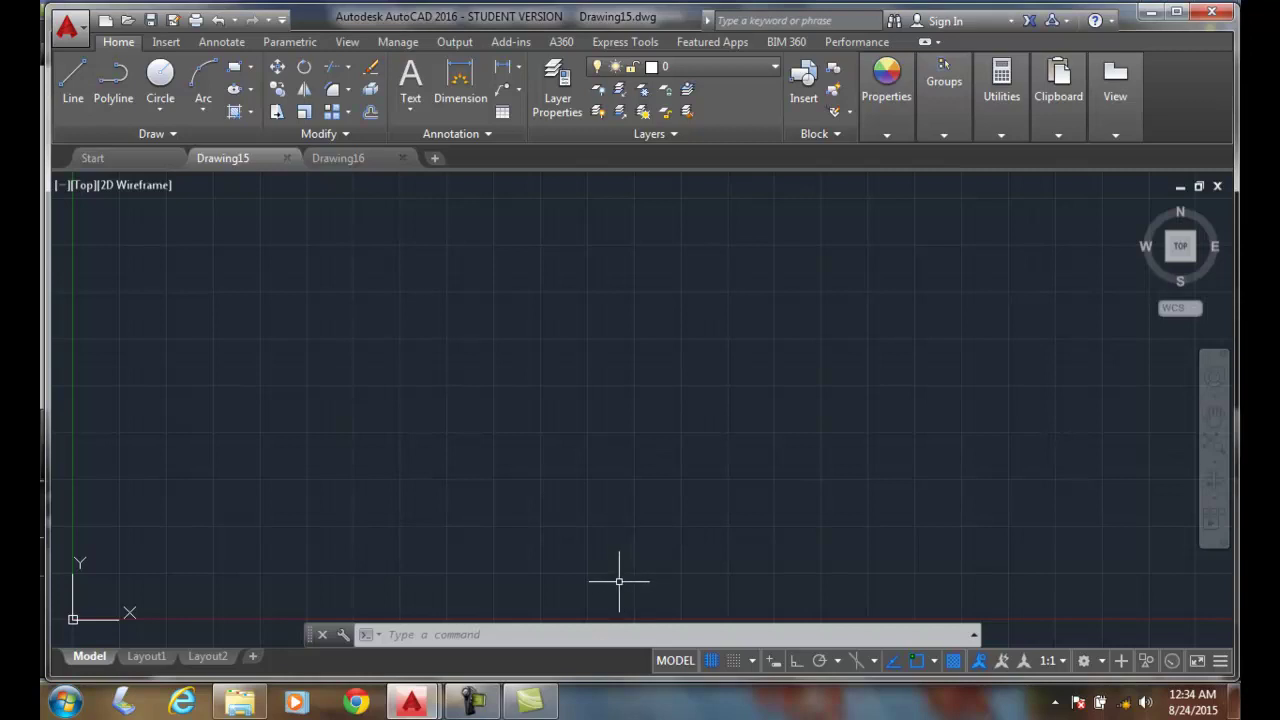
Switch from Drawing15 to Drawing16 and scroll through its 39 layers in Layer Properties
click(557, 85)
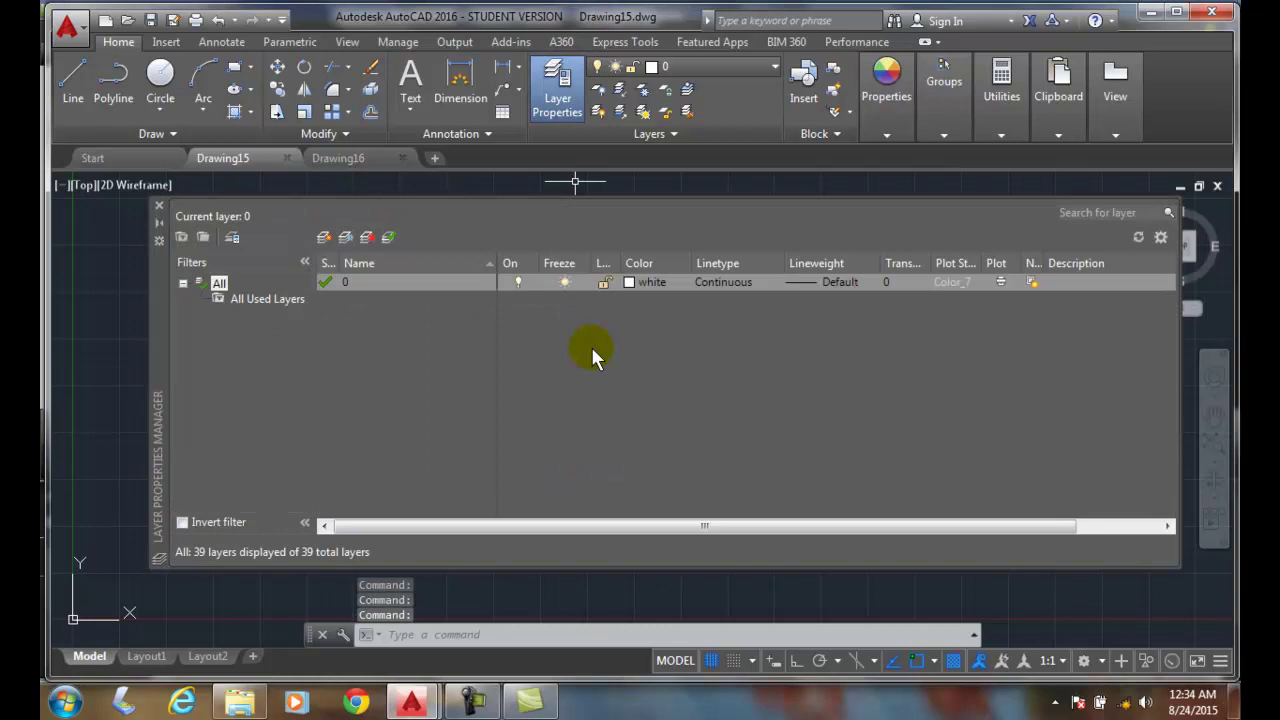
click(157, 212)
click(368, 163)
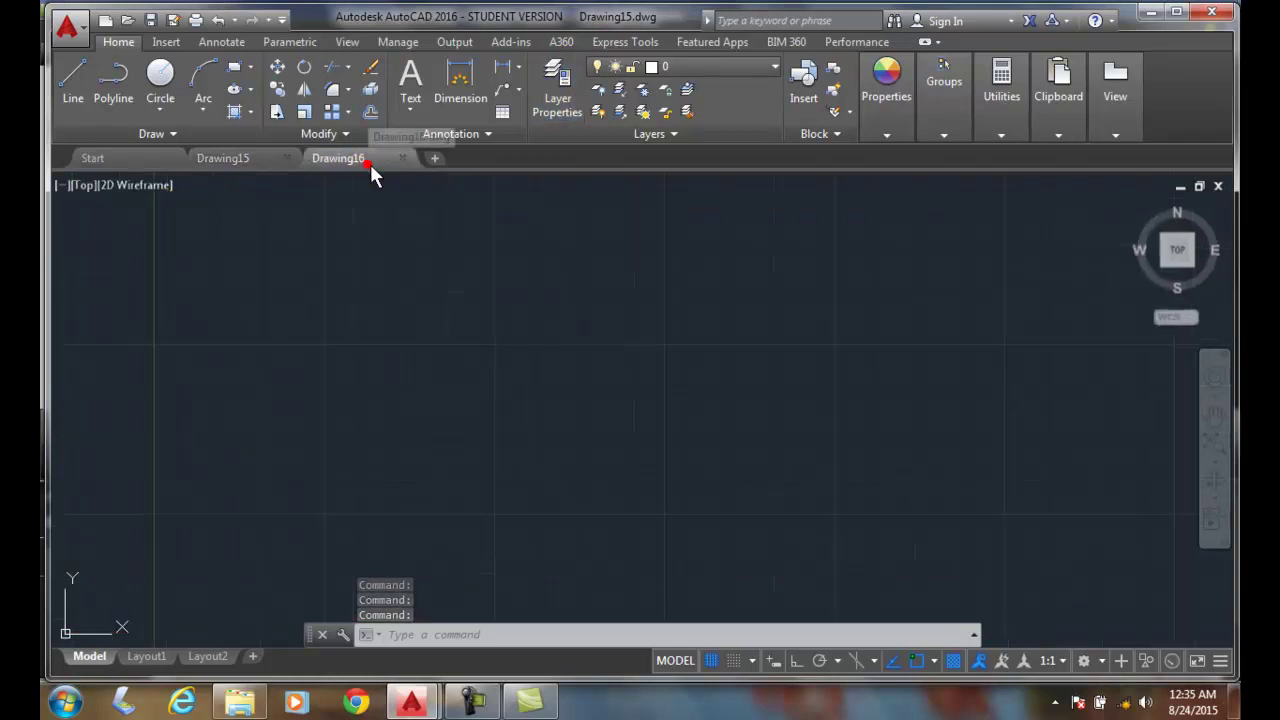
click(555, 102)
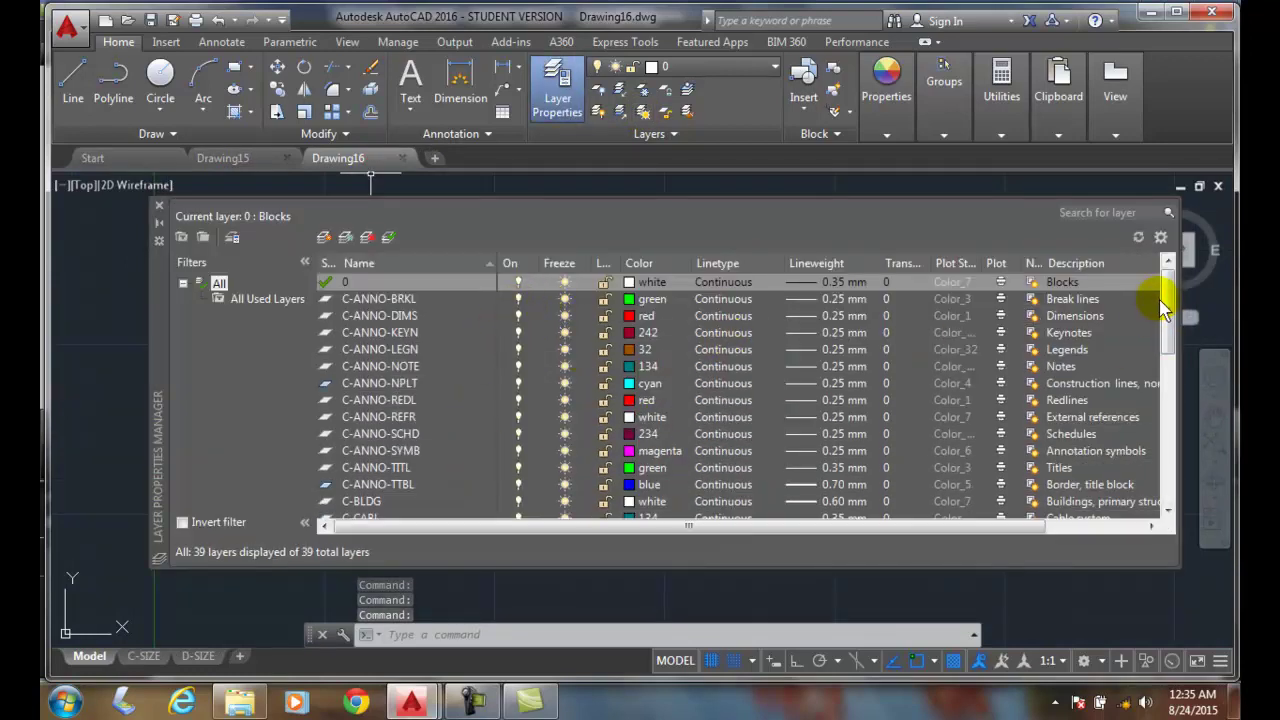
drag(1165, 297, 1179, 487)
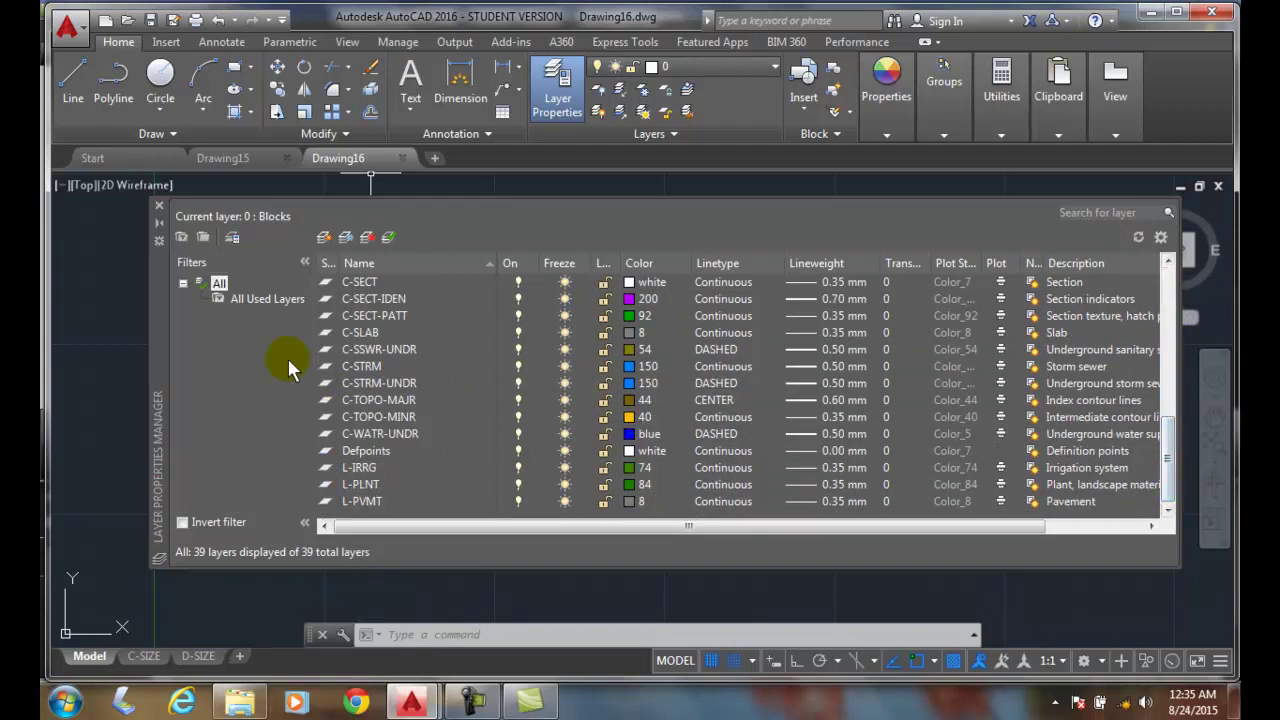
Open the Design Center from the Insert tools and list the open drawings
click(158, 208)
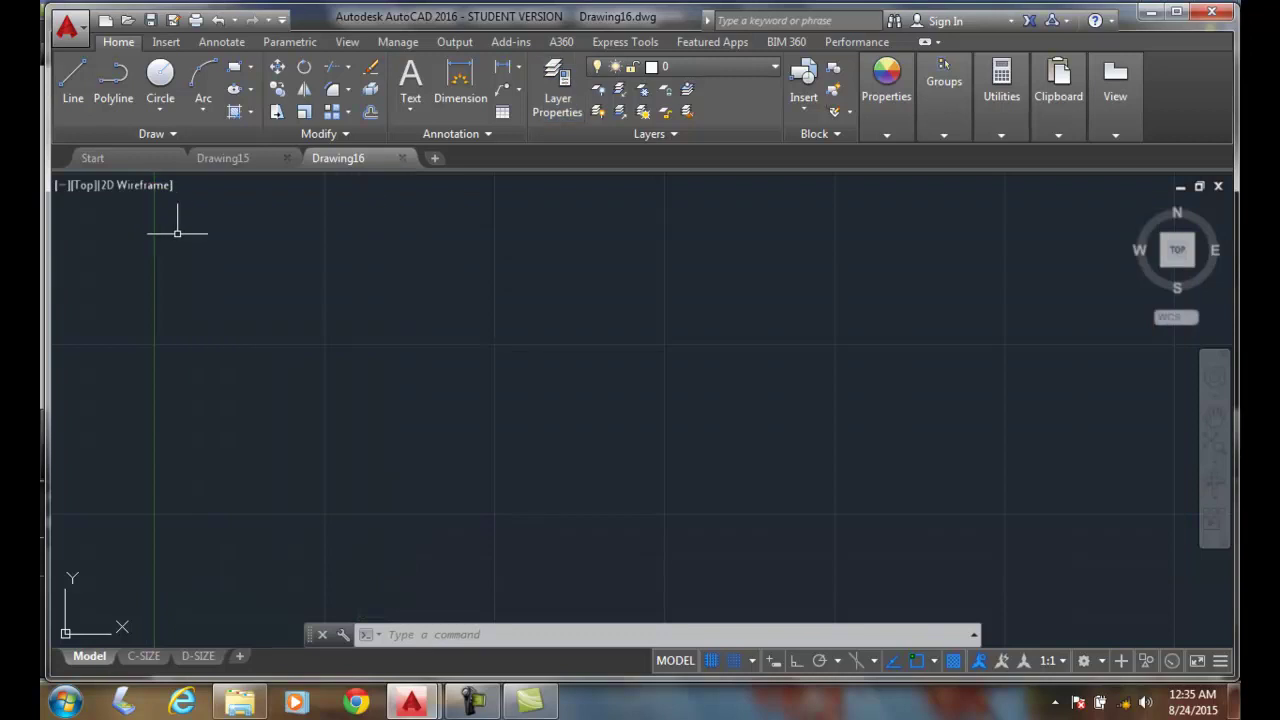
click(166, 42)
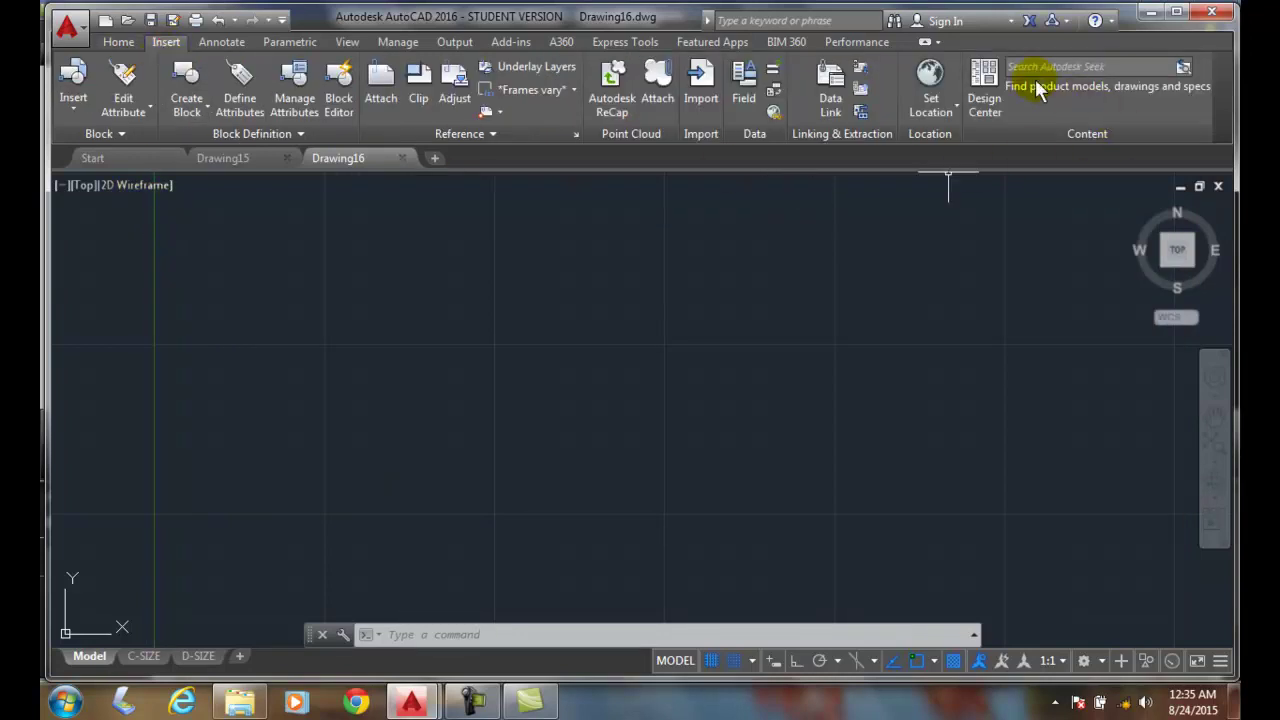
click(985, 100)
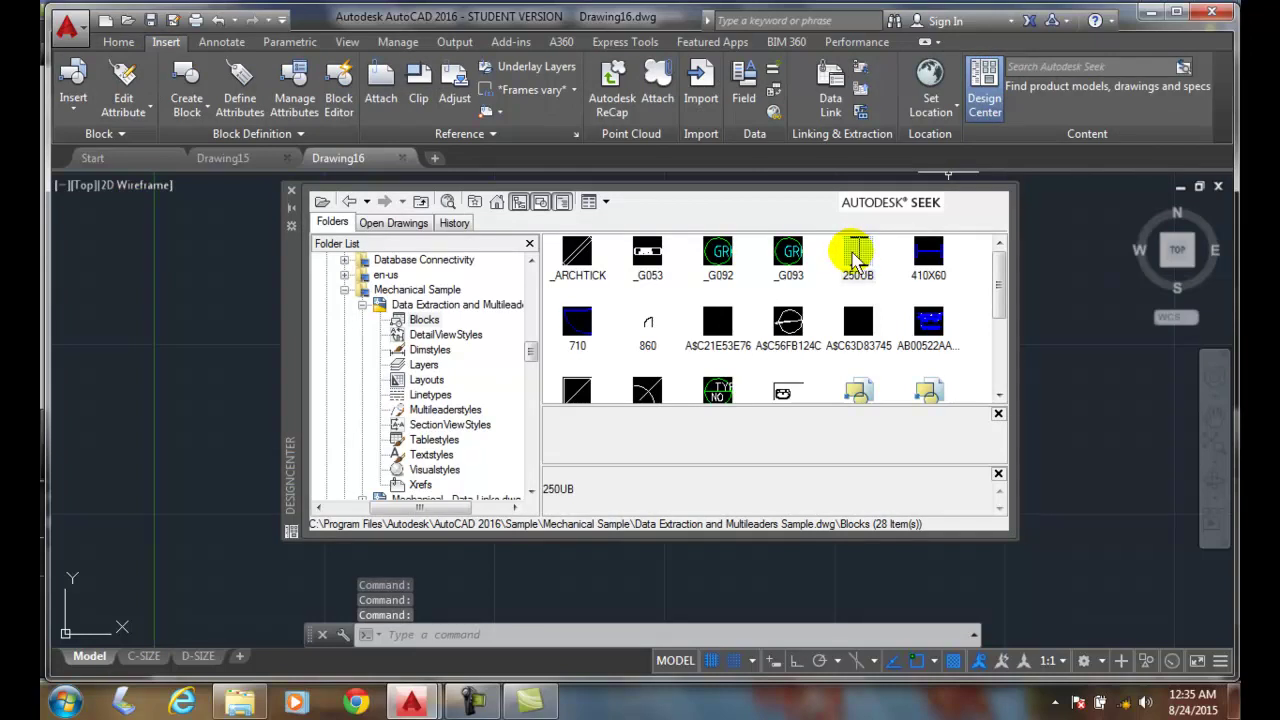
click(378, 224)
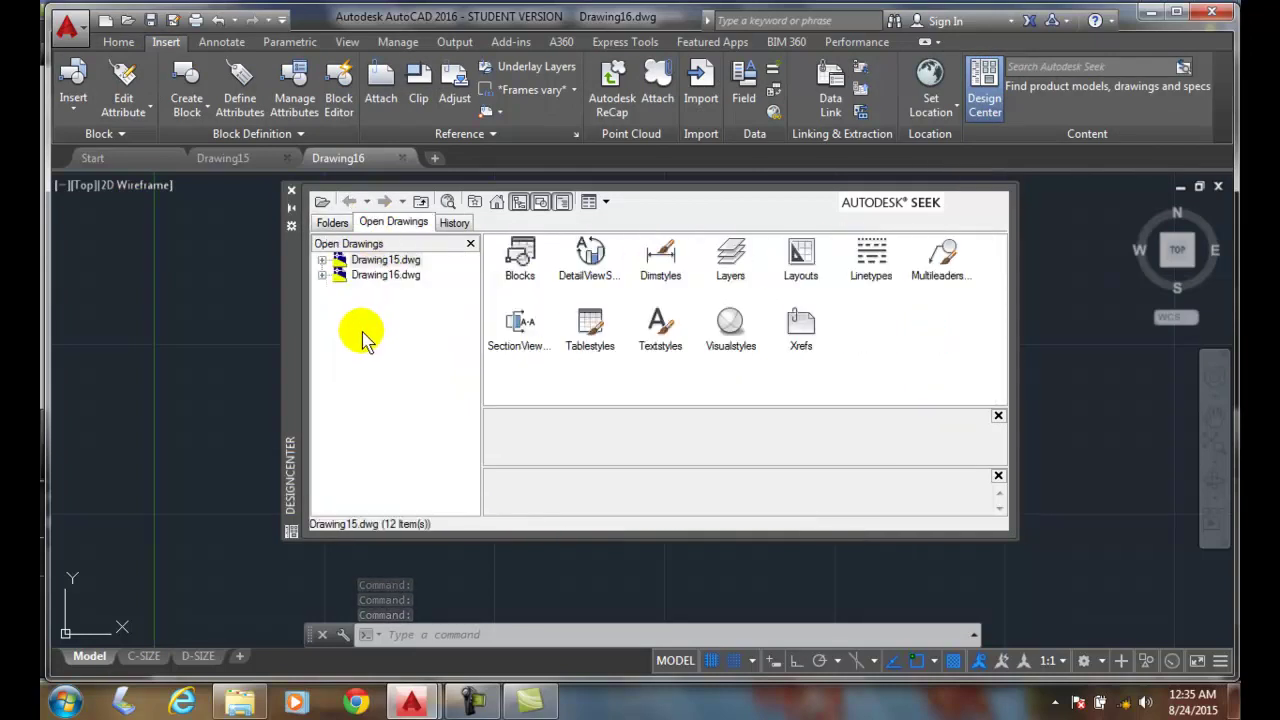
Show each drawing's Layers node, leaving Drawing16's 39 layers listed, with Drawing15 active
click(323, 261)
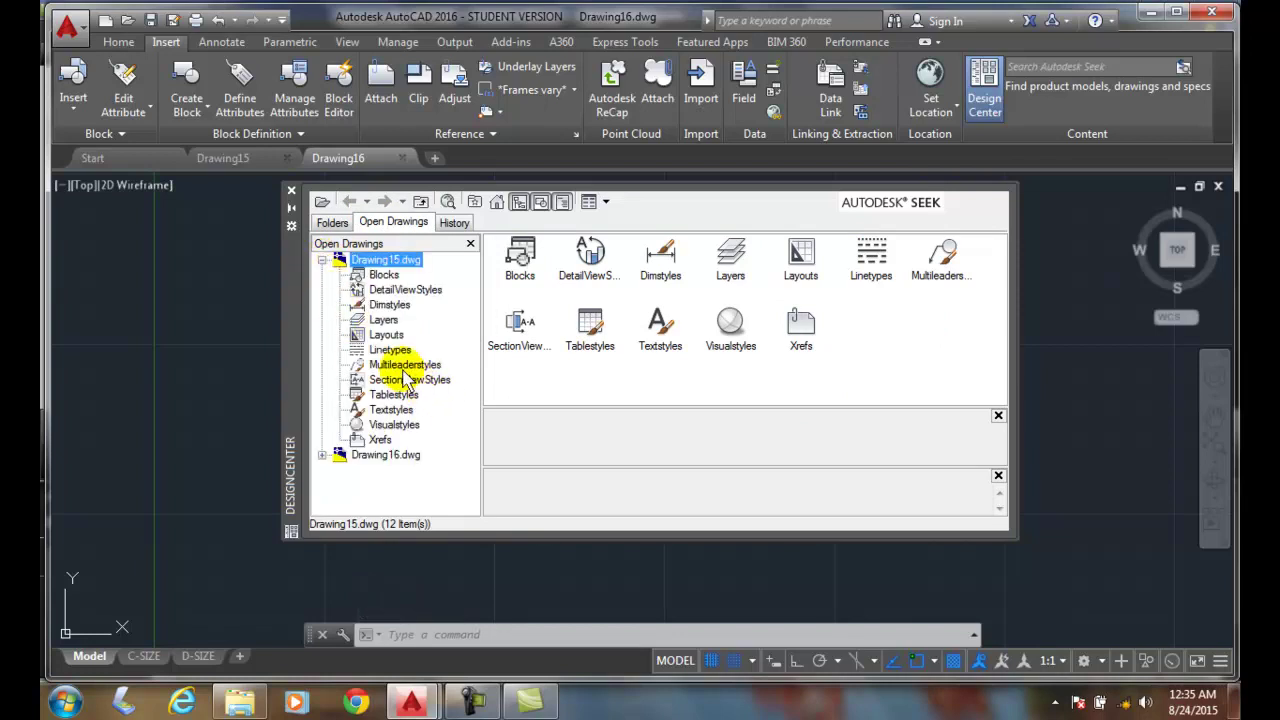
click(384, 321)
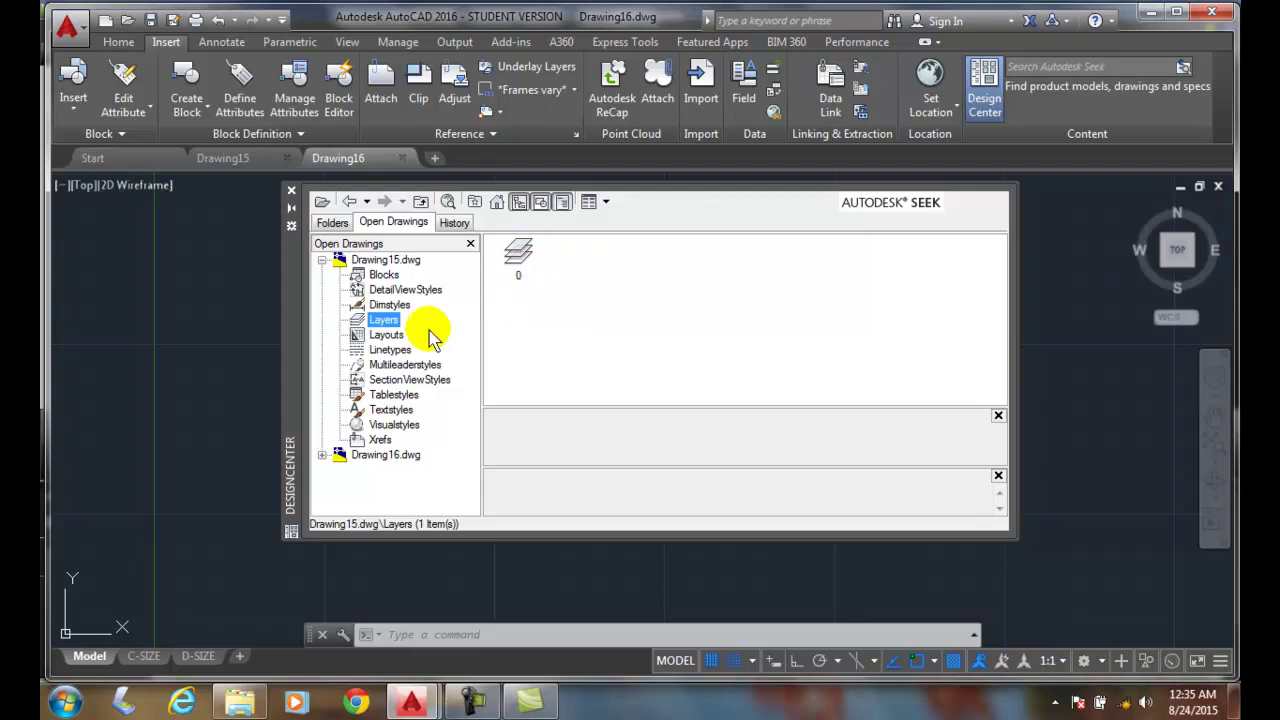
click(321, 456)
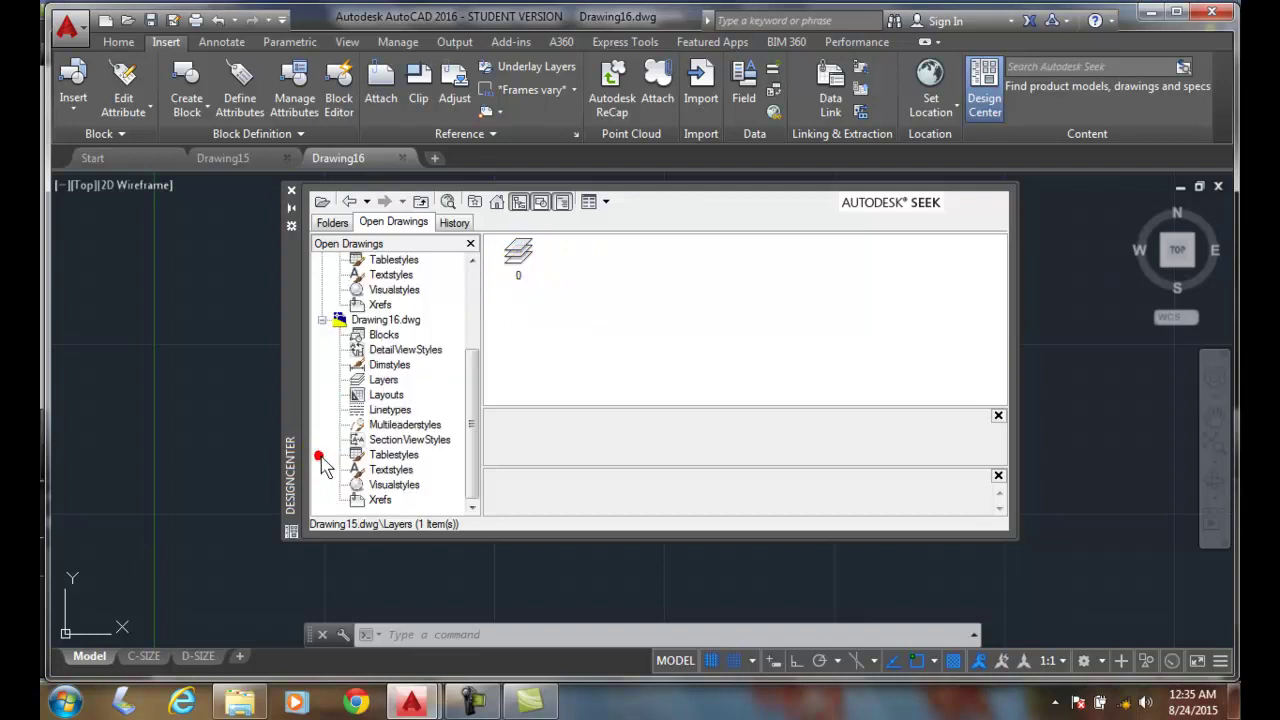
click(385, 380)
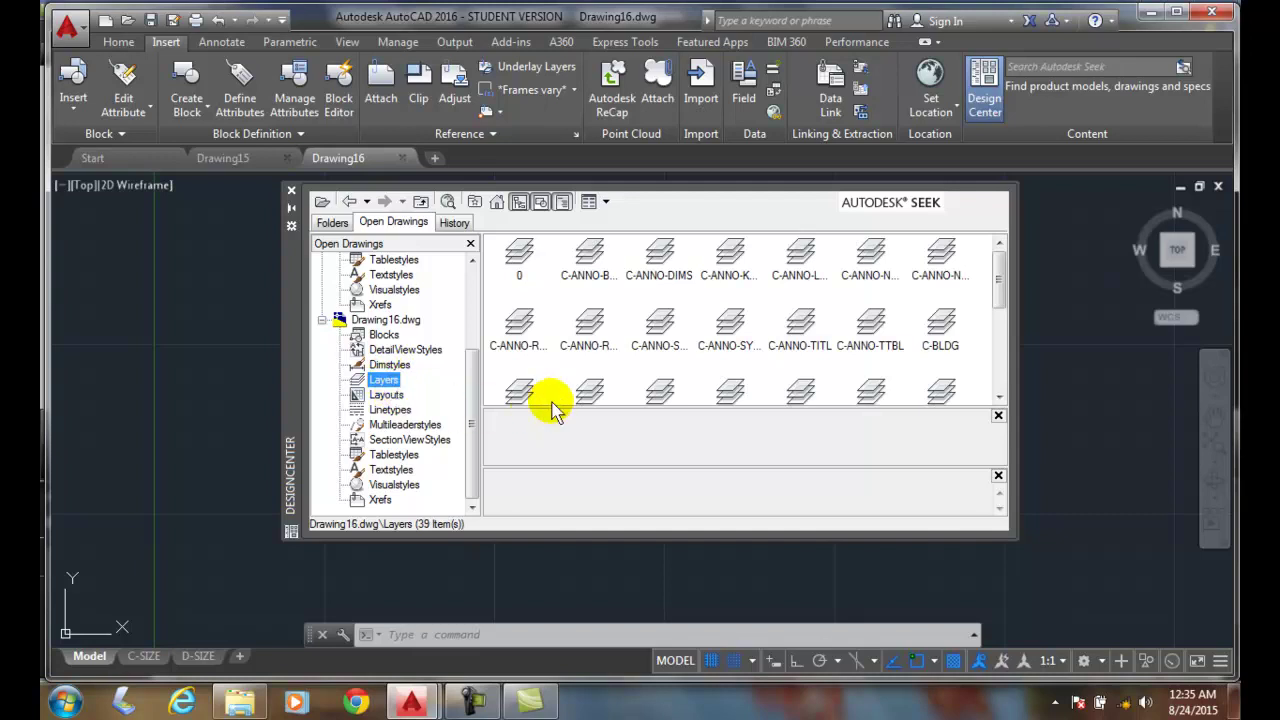
click(258, 162)
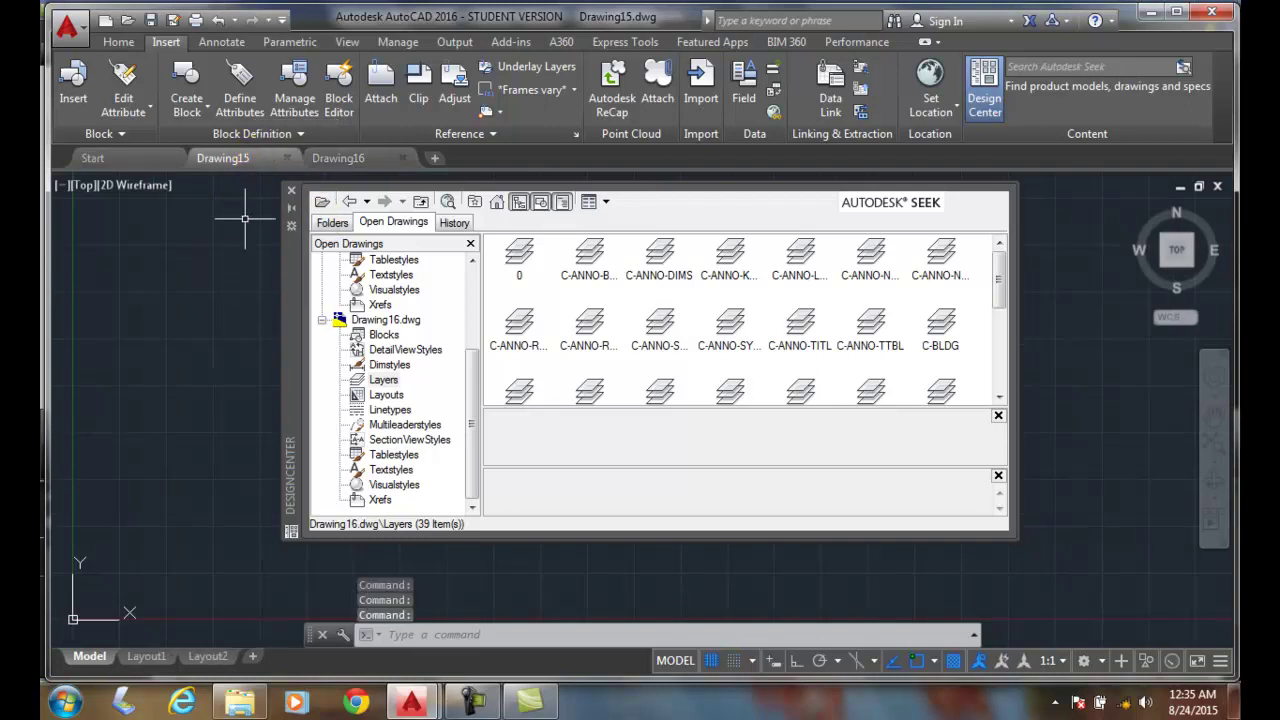
Recheck Drawing15's layer list, then bring up the Design Center browser's options menu
click(116, 42)
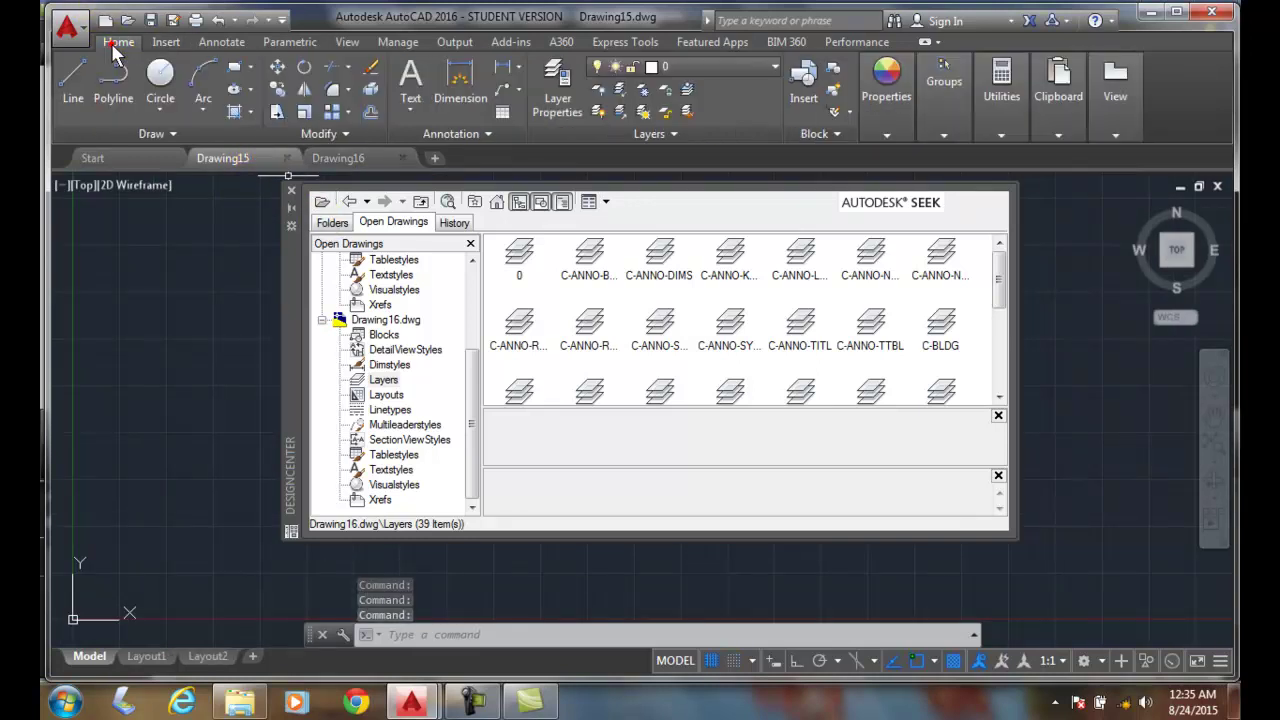
click(566, 92)
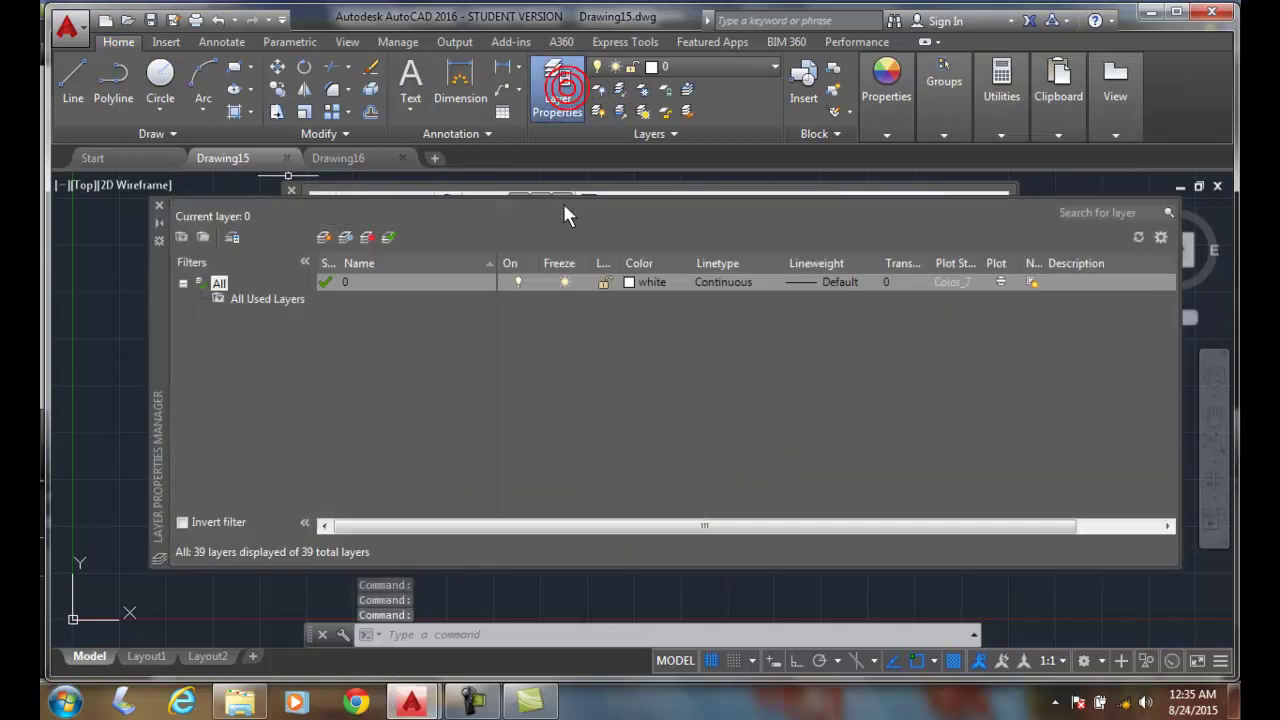
click(158, 206)
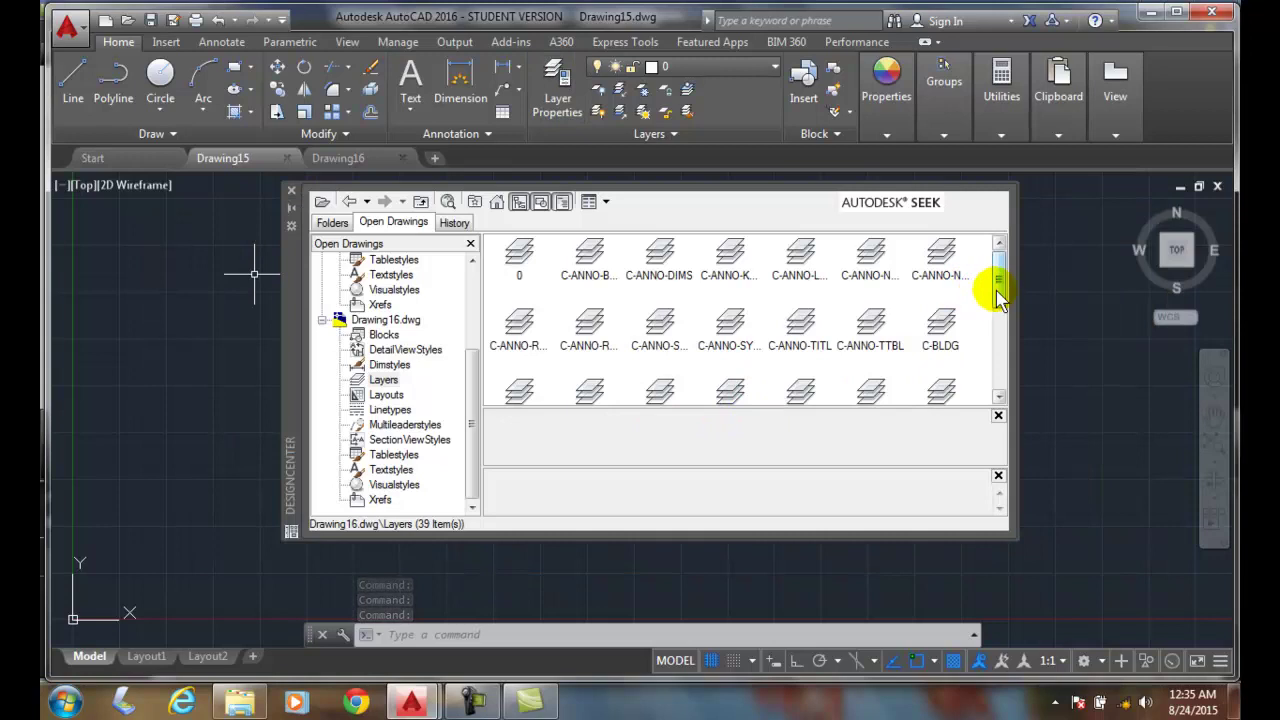
mouse_move(995, 288)
mouse_down()
mouse_move(997, 382)
mouse_move(986, 343)
mouse_move(986, 371)
mouse_up()
right_click(816, 381)
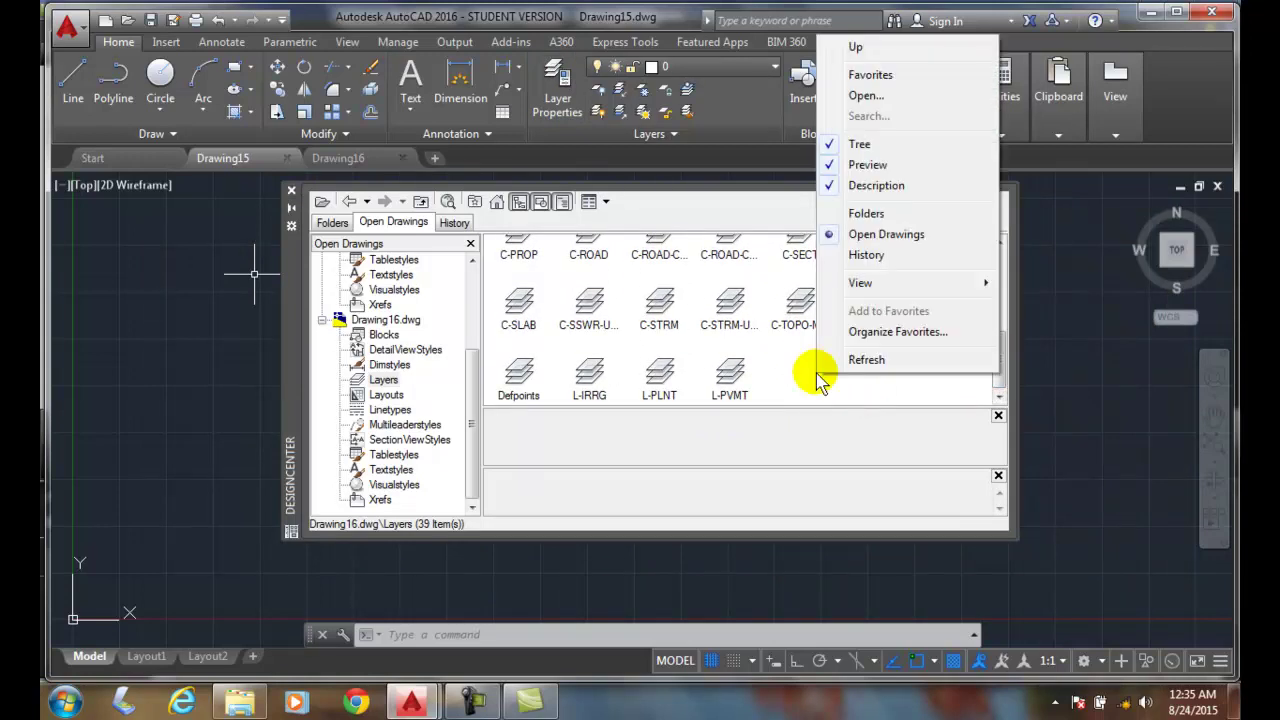
click(796, 368)
right_click(797, 367)
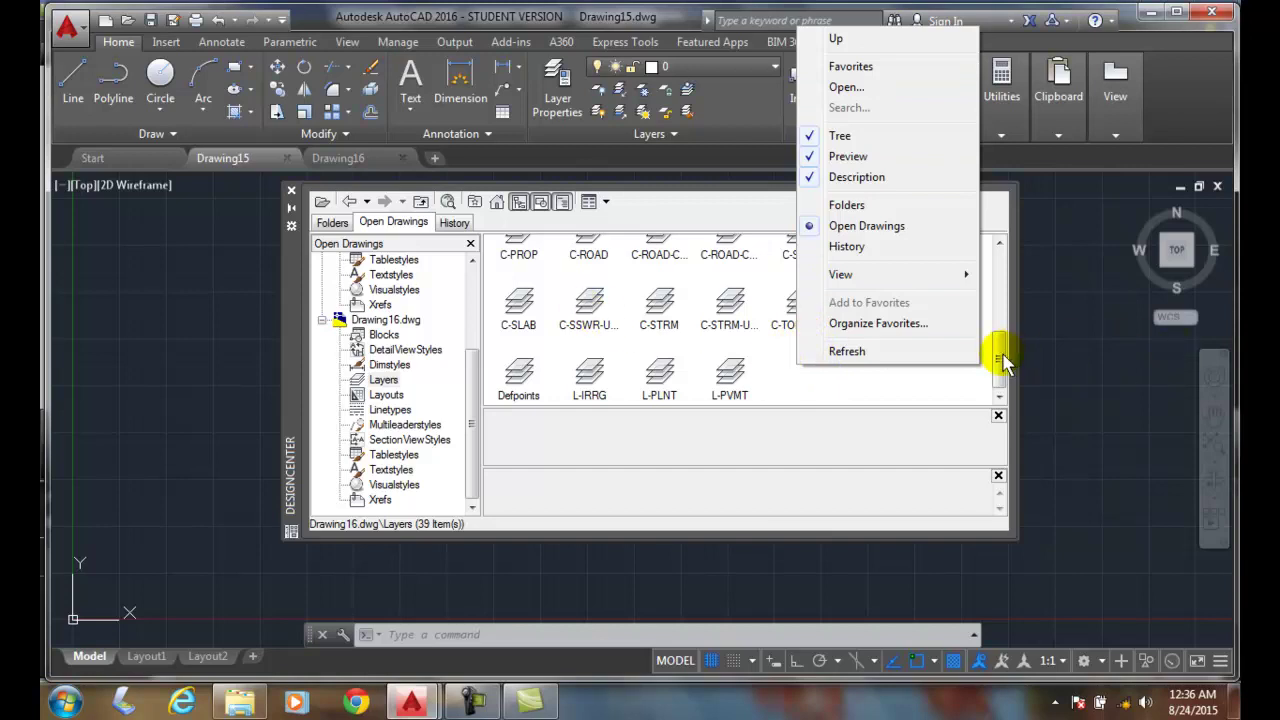
drag(999, 357, 999, 257)
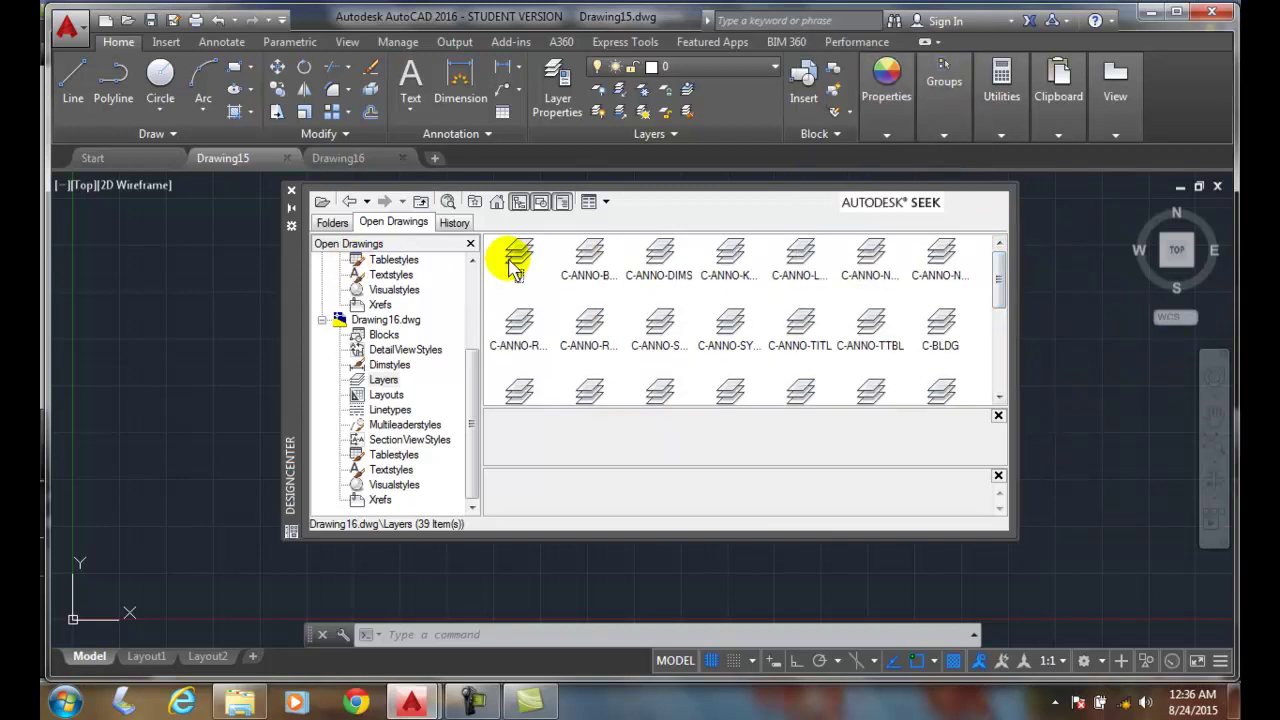
Select Drawing16's layers from 0 and C-ANNO-BRKL through L-PVMT in the Design Center
click(518, 252)
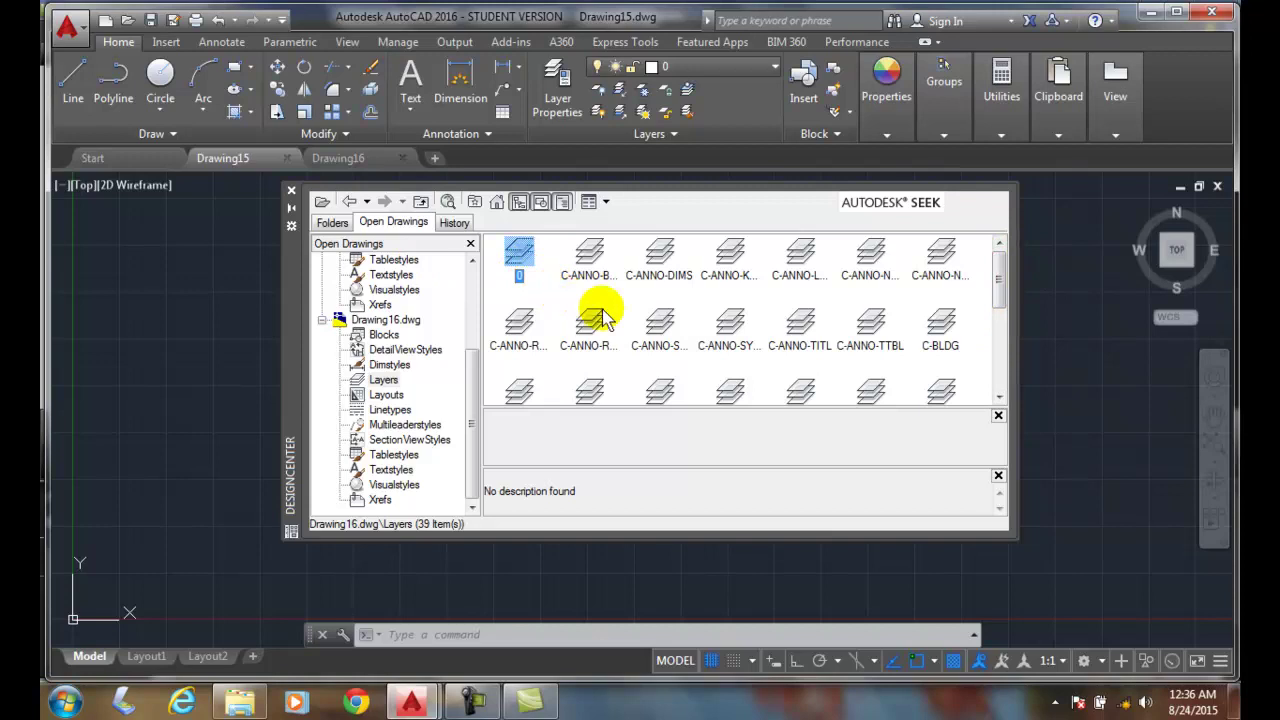
click(582, 252)
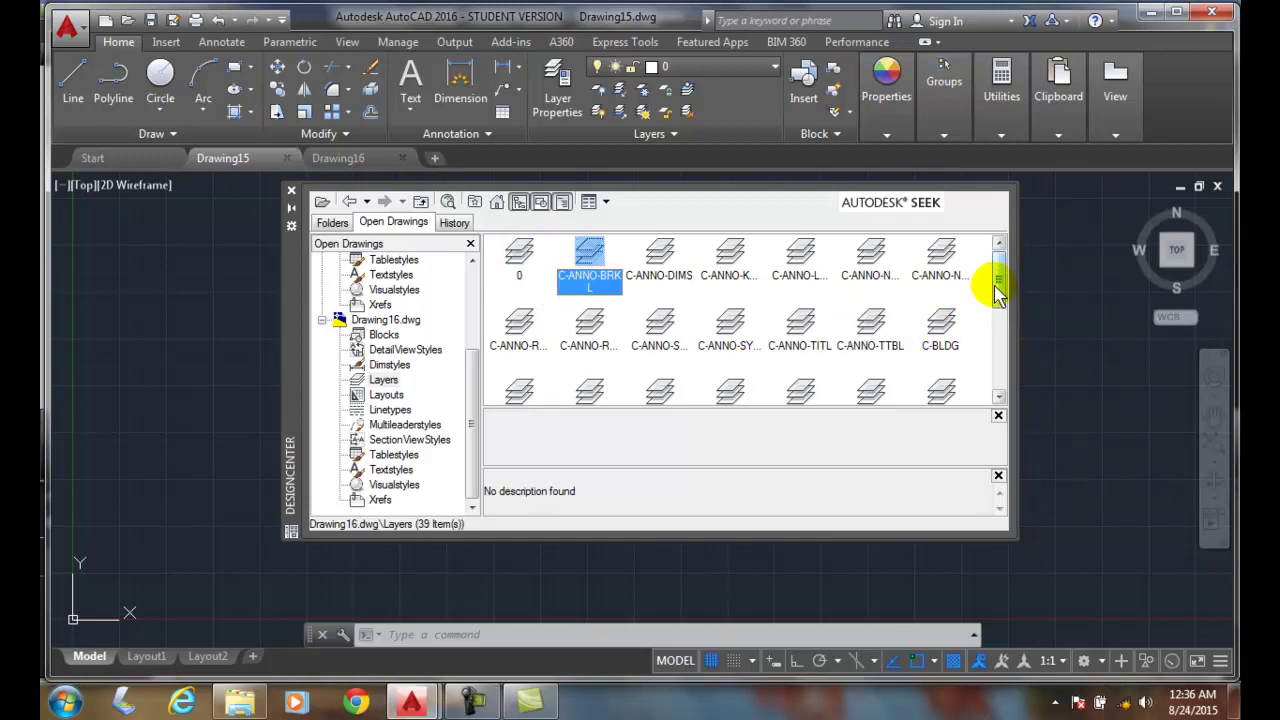
drag(998, 280, 975, 385)
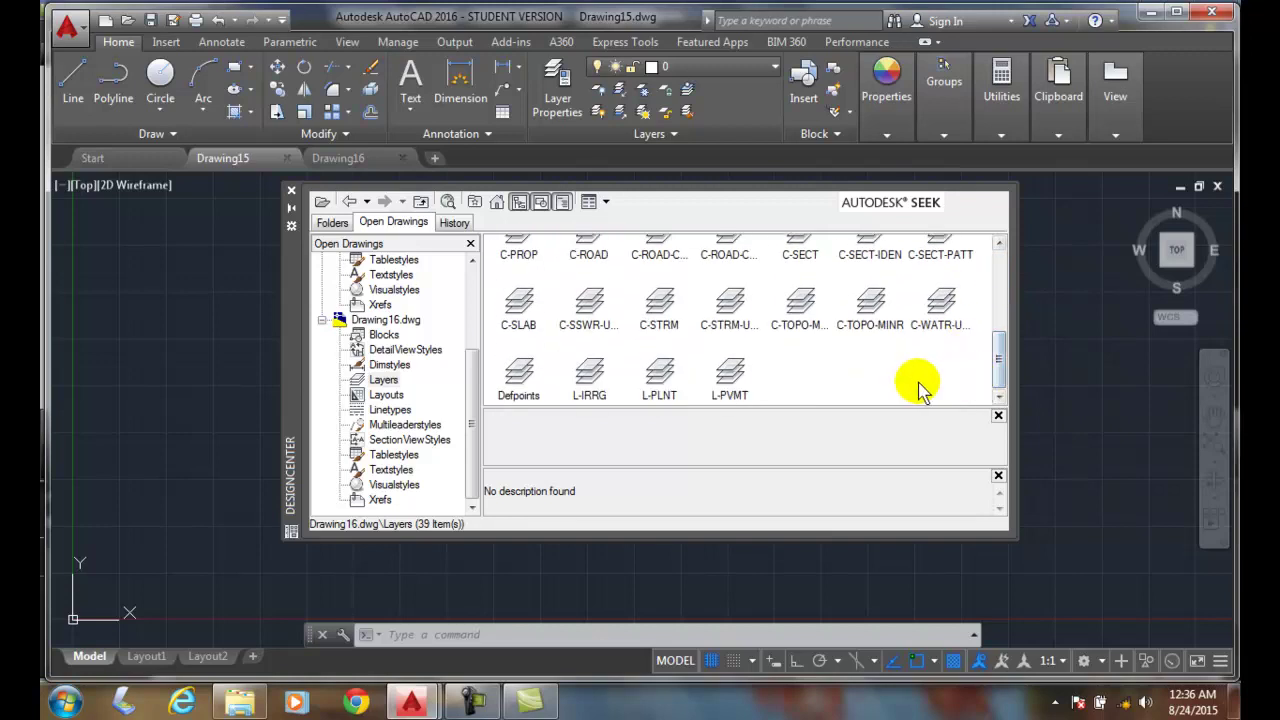
shift+click(730, 388)
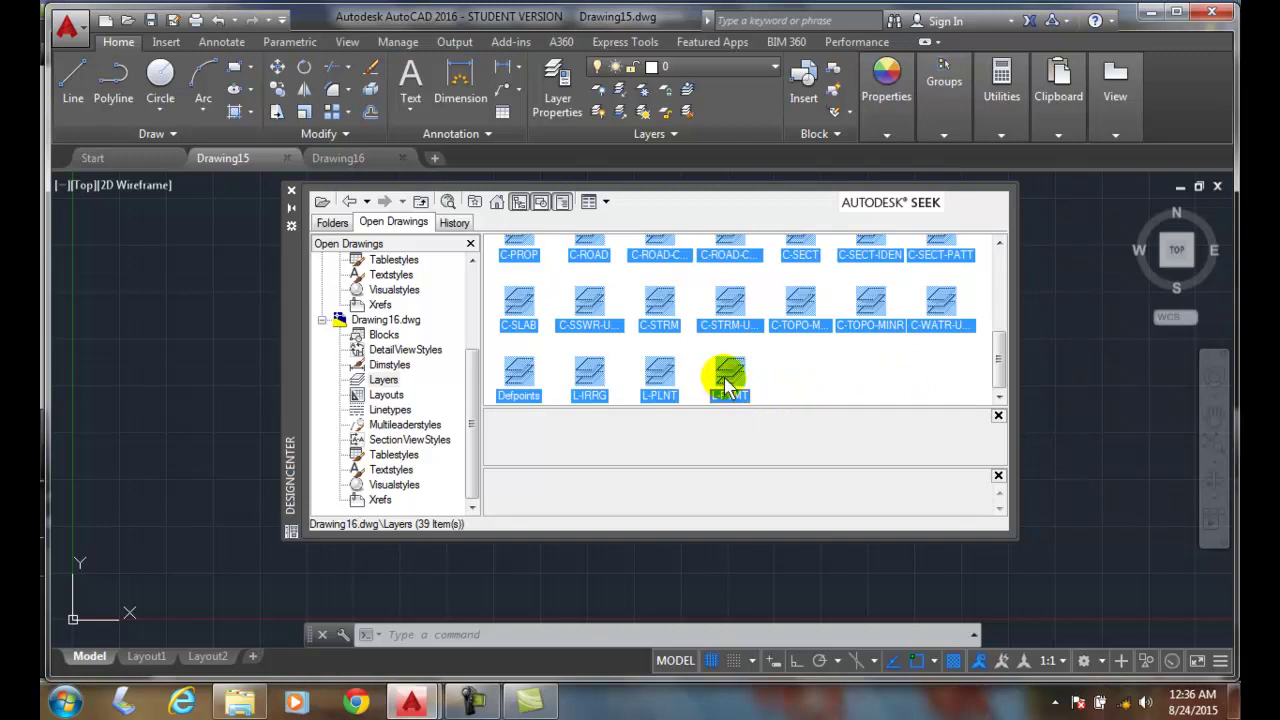
Drag the selected layers into Drawing15 and confirm all 39 appear in its layer list
drag(728, 385, 1075, 390)
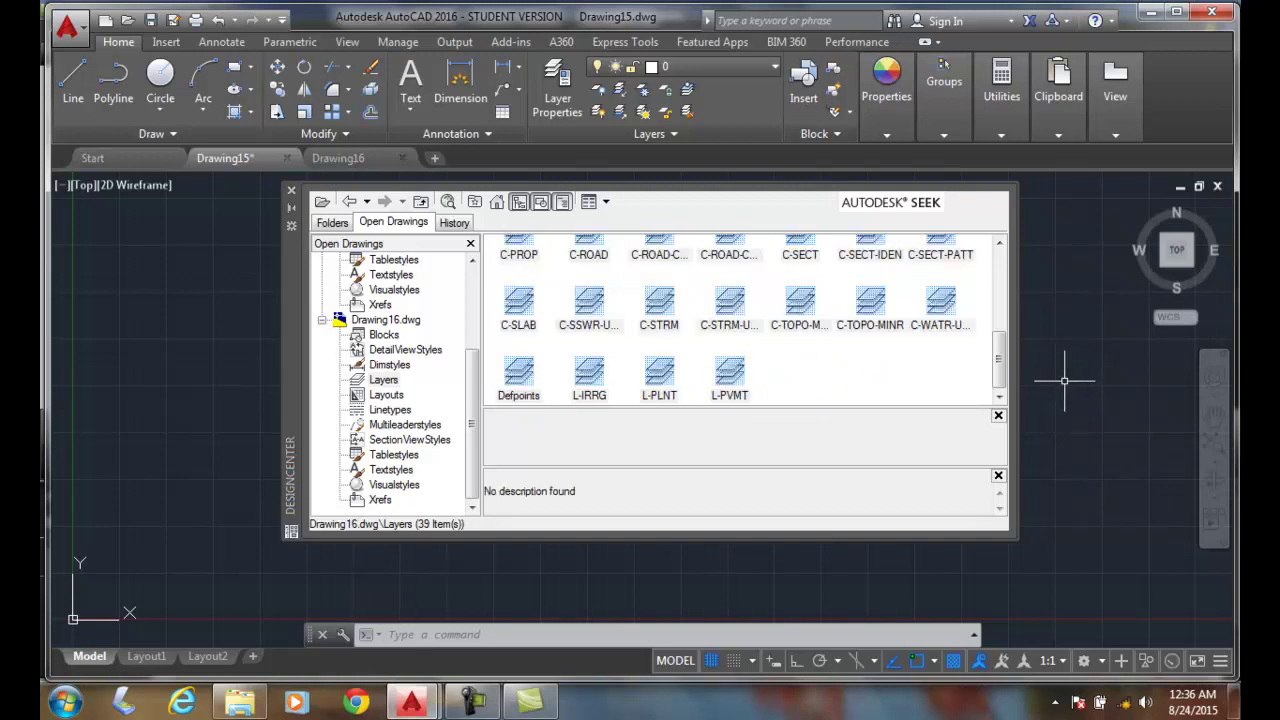
click(557, 95)
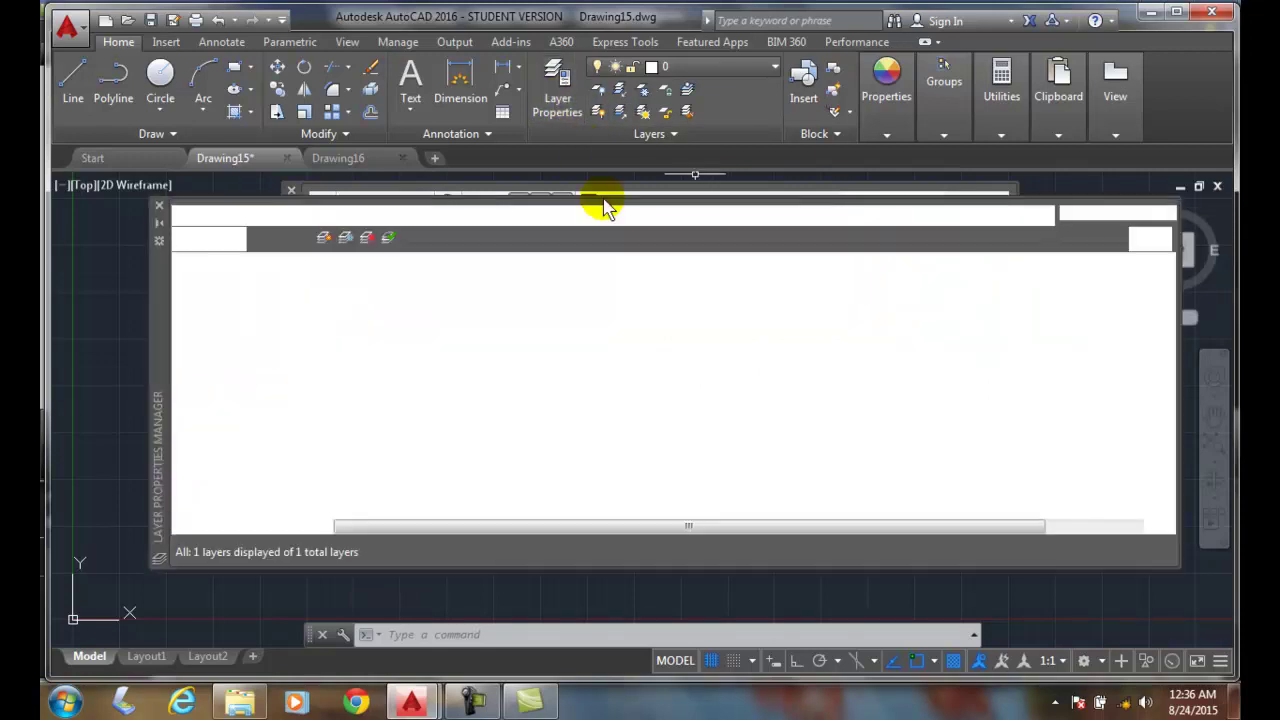
click(159, 210)
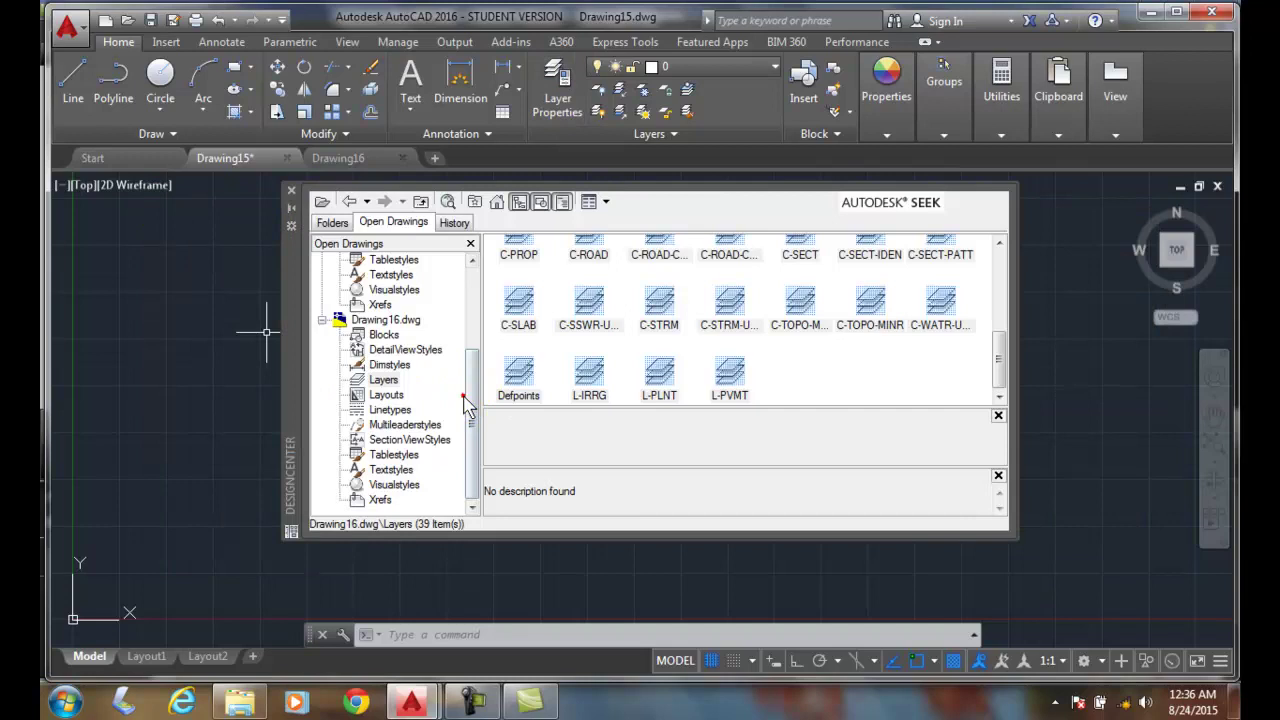
scroll(462, 368, up, 3)
click(380, 320)
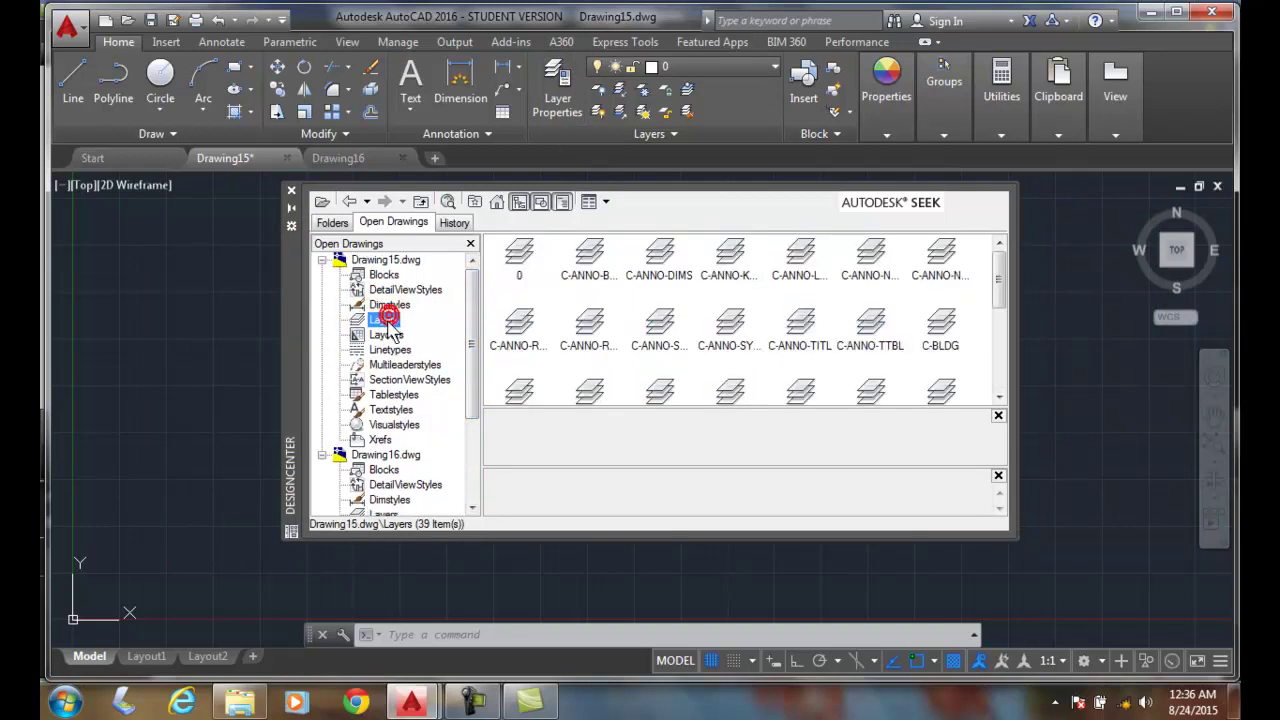
scroll(471, 386, down, 2)
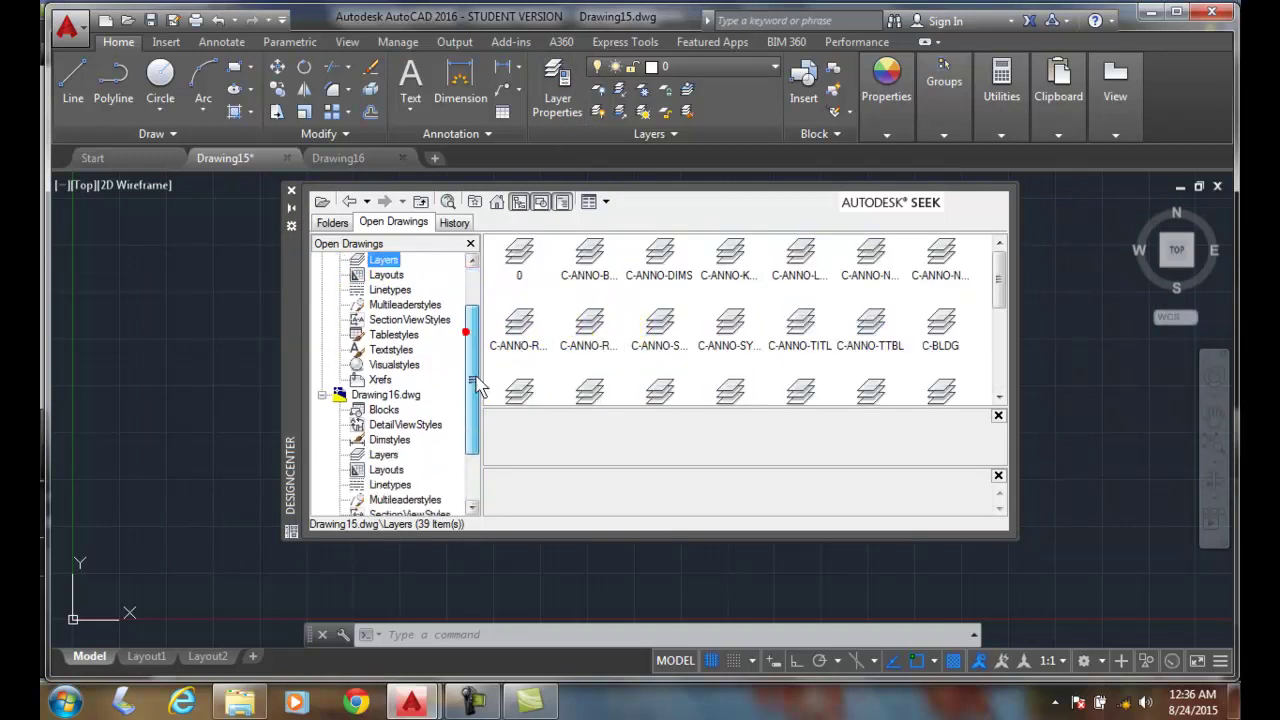
scroll(474, 406, down, 1)
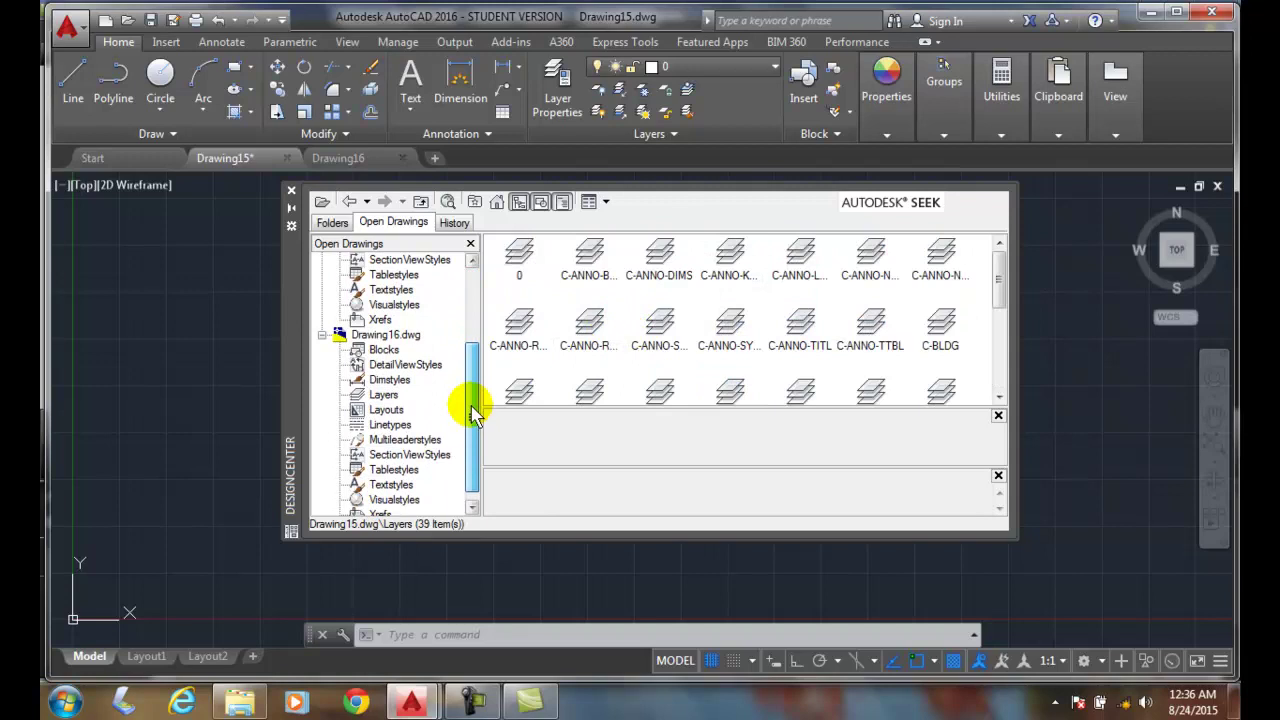
Compare Drawing16's linetypes with Drawing15's seven, ByBlock through PHANTOM, in the Design Center
click(392, 427)
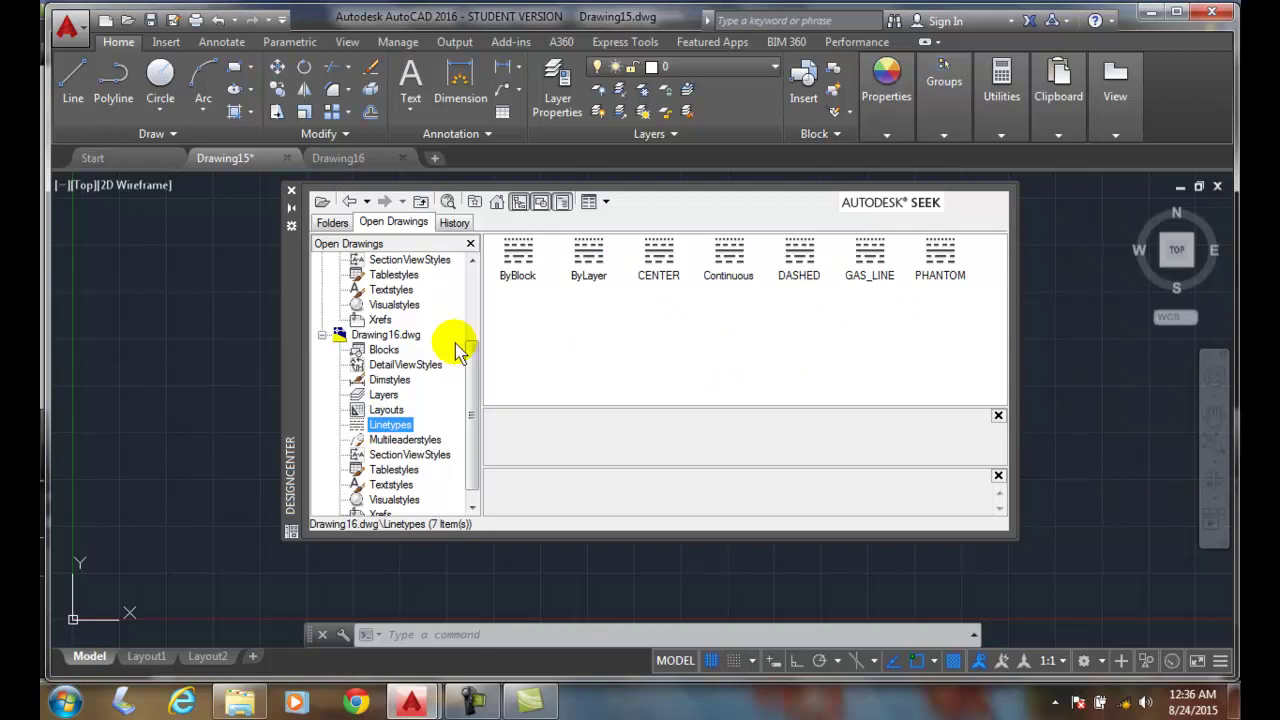
drag(470, 372, 445, 310)
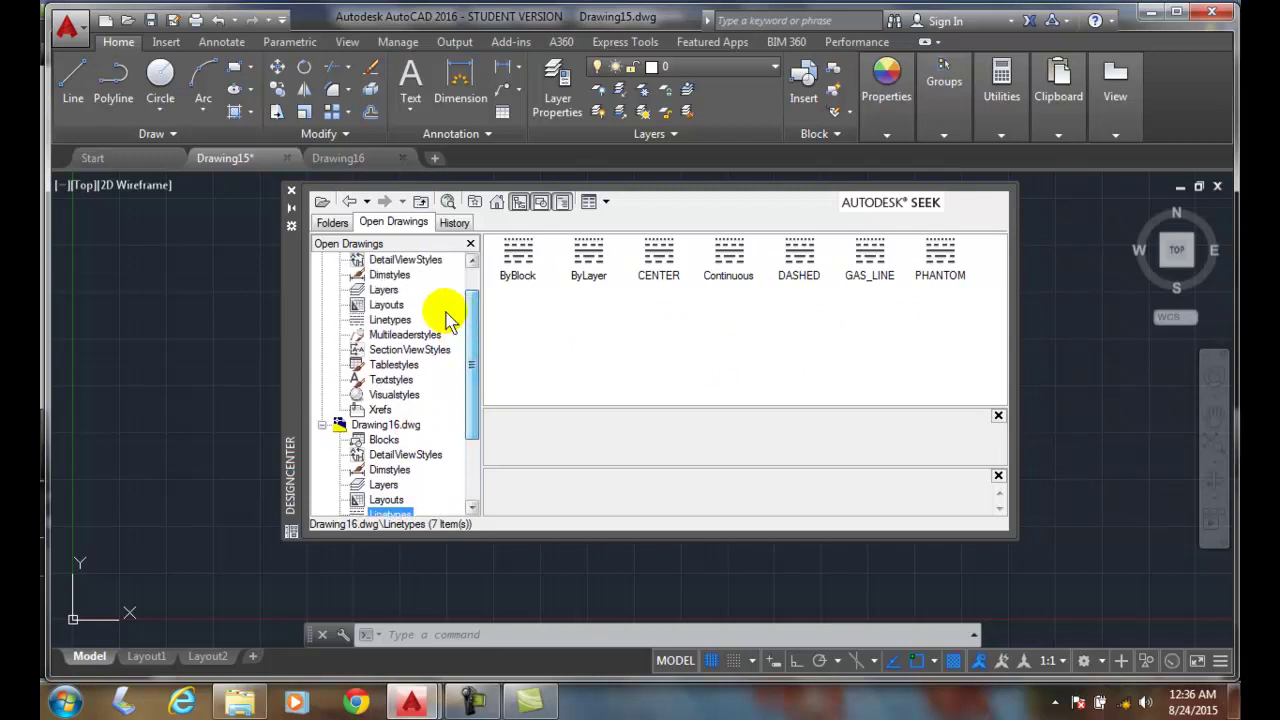
click(390, 321)
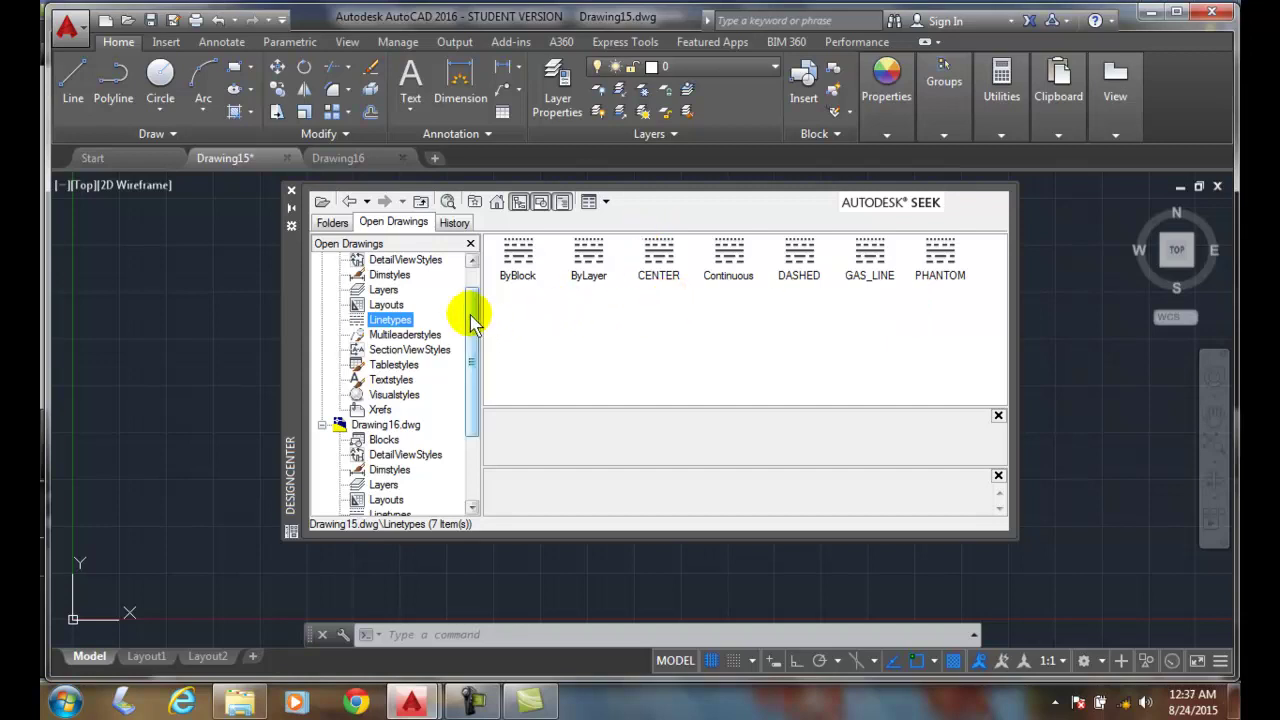
mouse_move(474, 323)
mouse_down()
mouse_move(476, 355)
mouse_move(474, 316)
mouse_up()
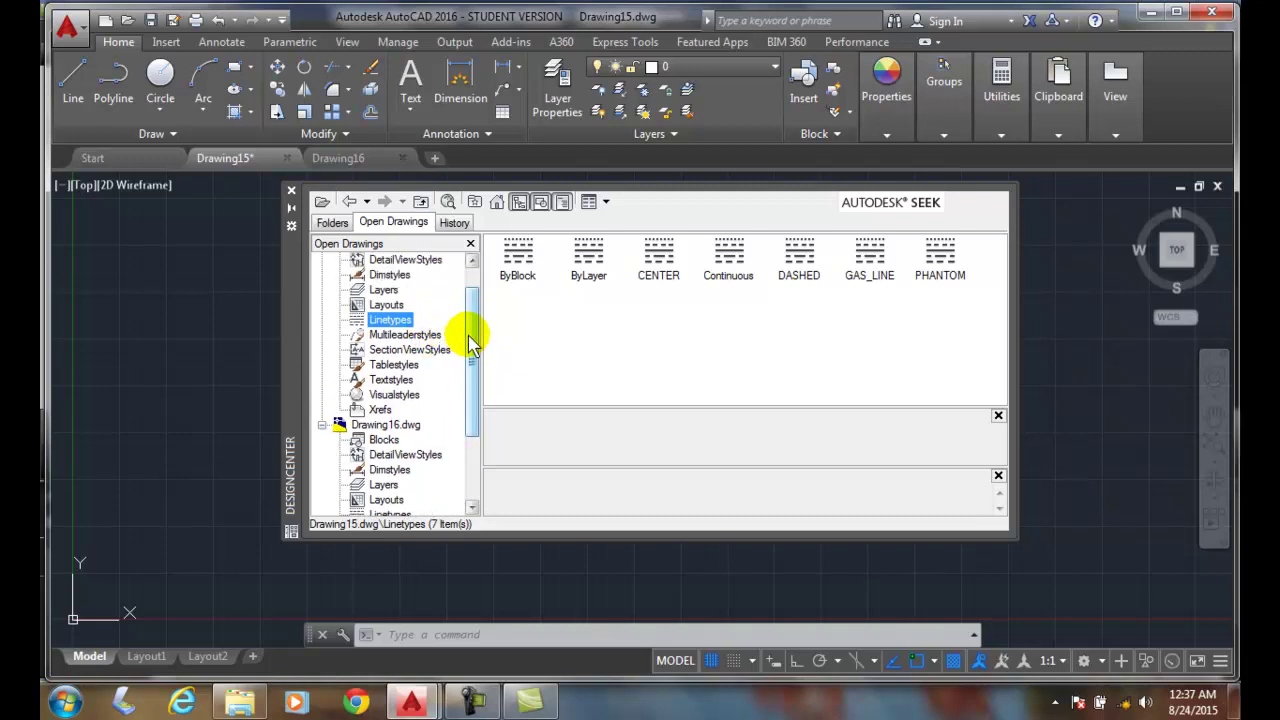
click(472, 342)
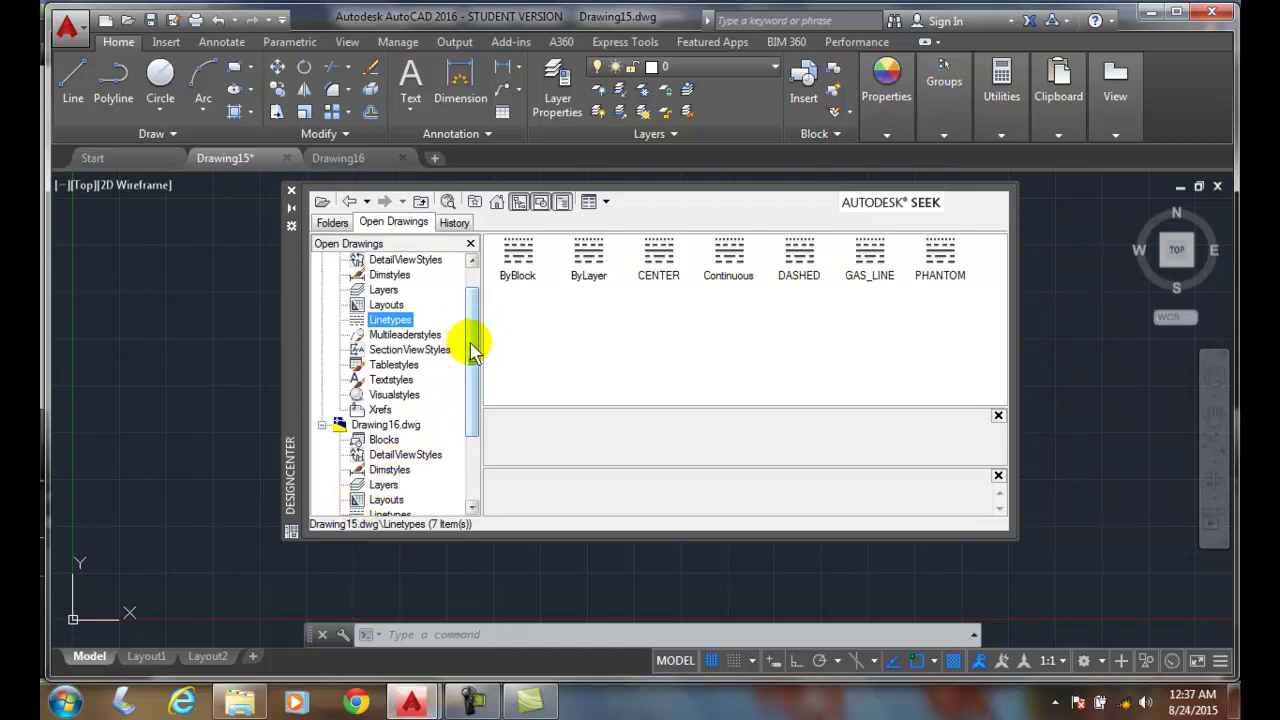
Select Drawing16's CENTER, Continuous, DASHED, GAS_LINE and PHANTOM linetypes in the Design Center
drag(469, 342, 460, 410)
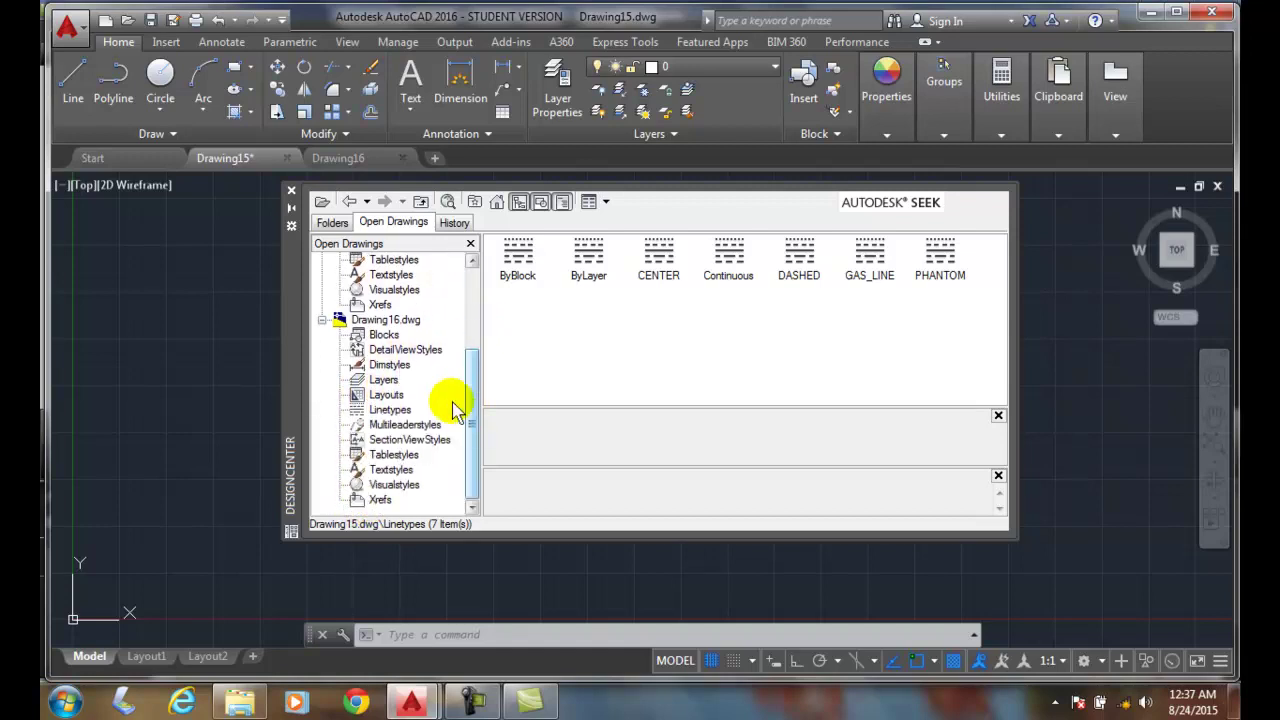
click(390, 410)
click(752, 330)
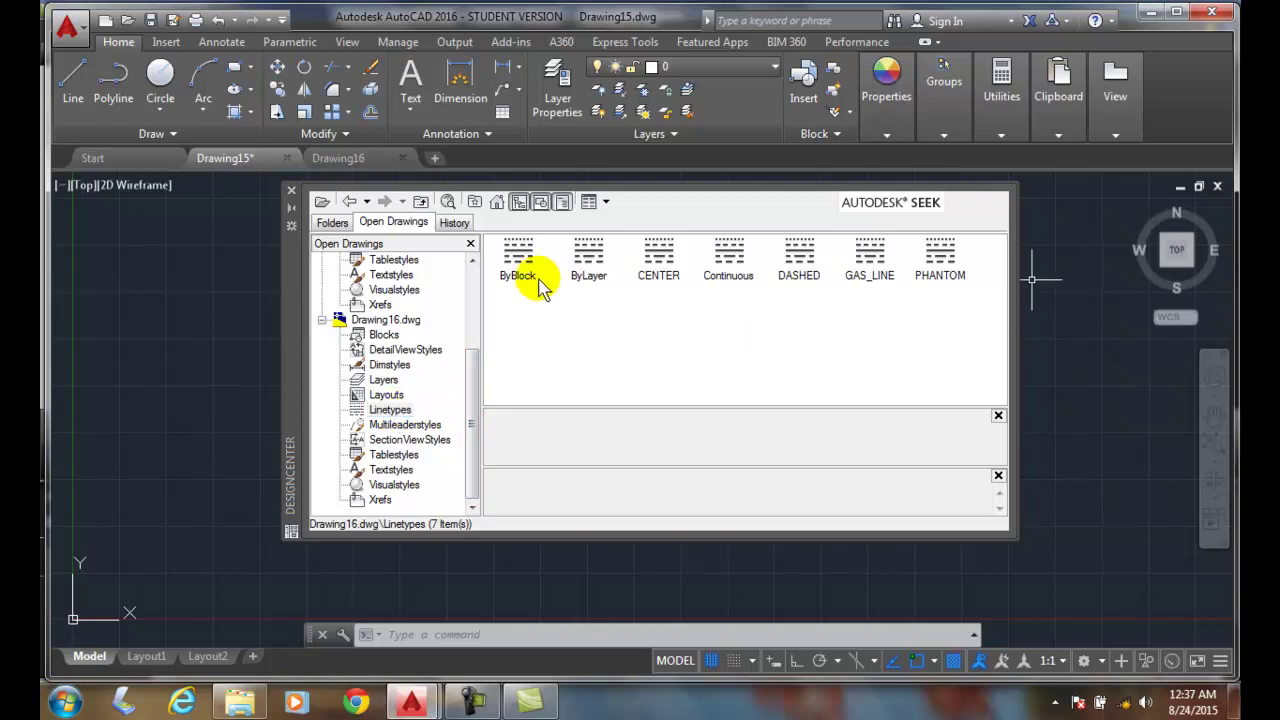
click(660, 276)
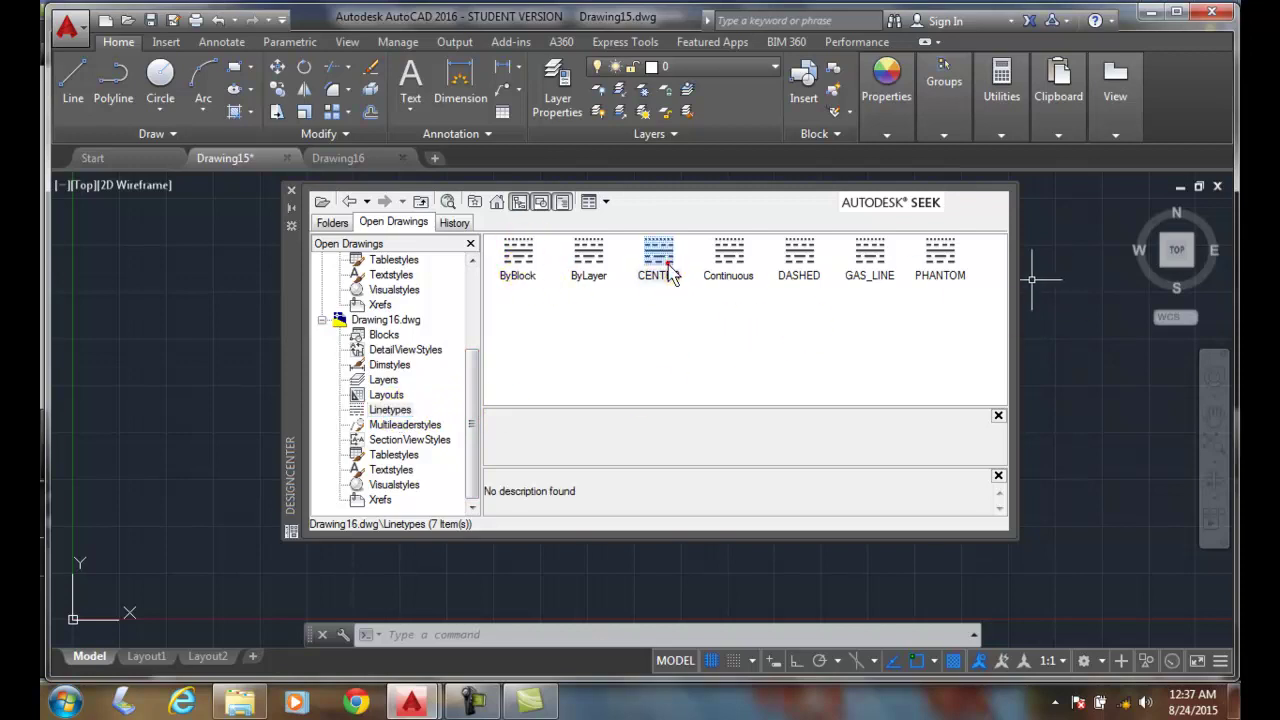
ctrl+click(728, 258)
ctrl+click(799, 258)
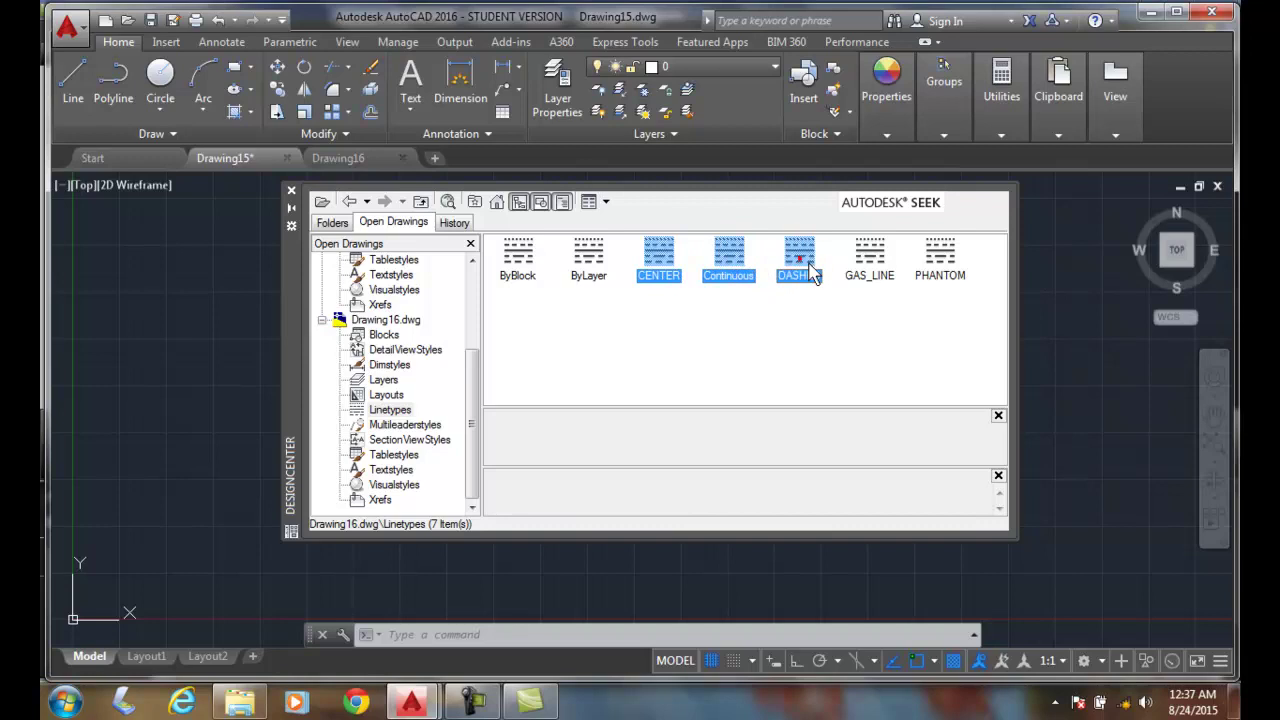
ctrl+click(878, 262)
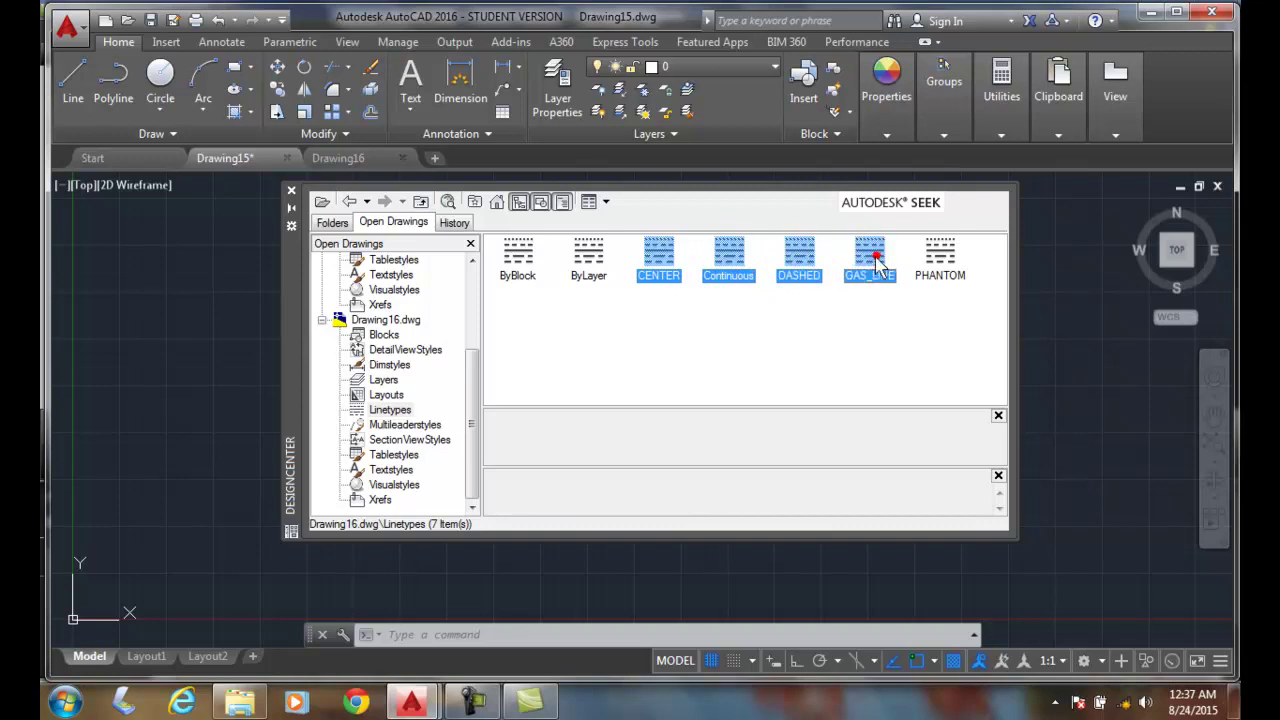
ctrl+click(933, 262)
Drag the five selected linetypes into Drawing15's drawing area
drag(933, 262, 943, 275)
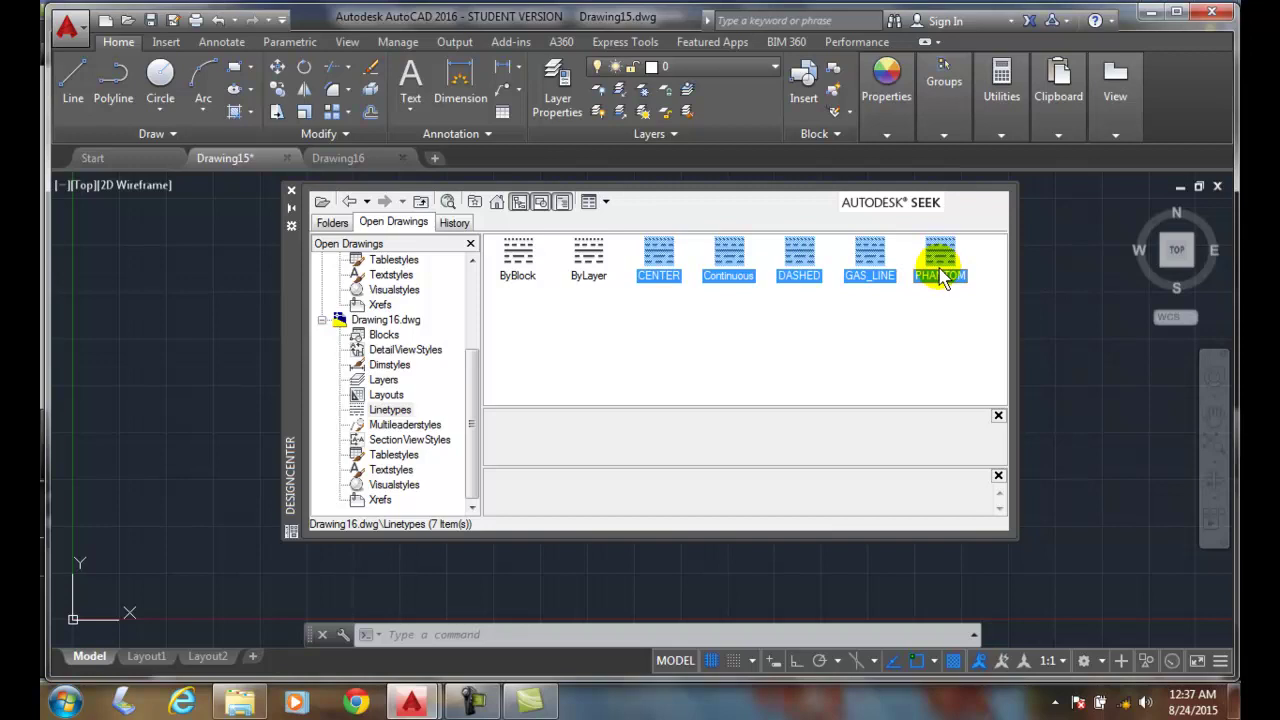
drag(940, 277, 1086, 333)
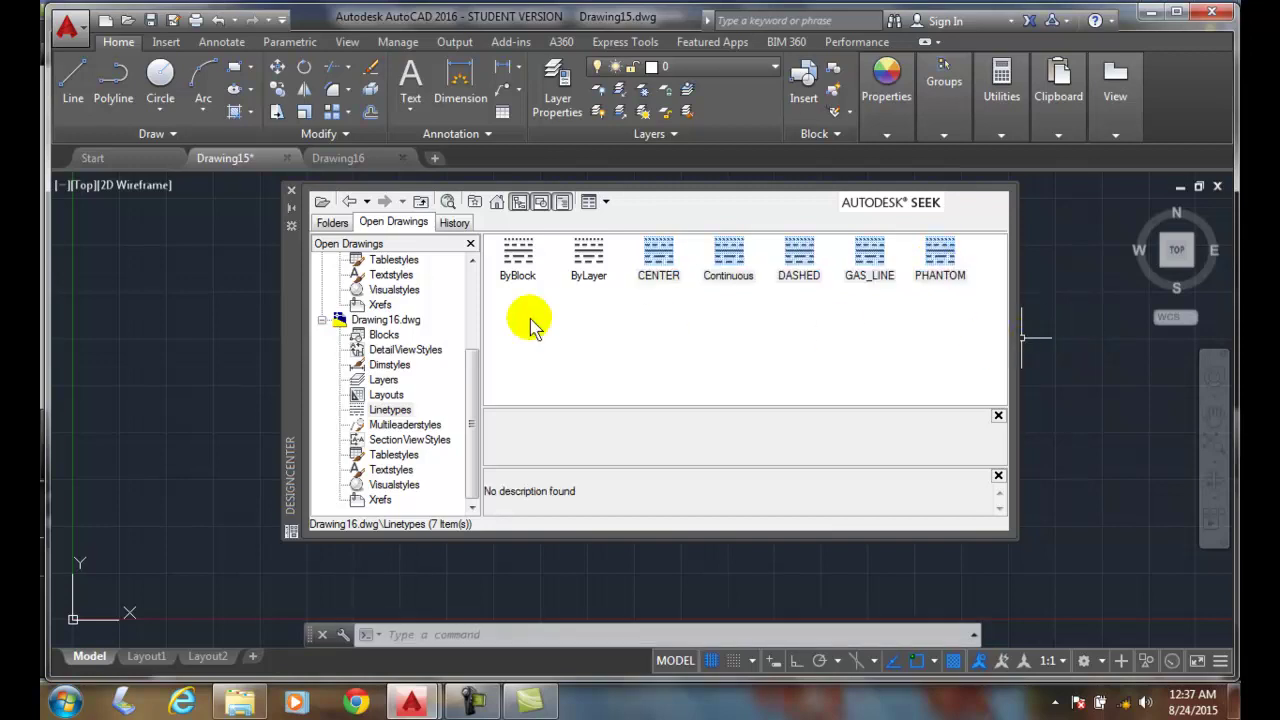
drag(467, 391, 476, 309)
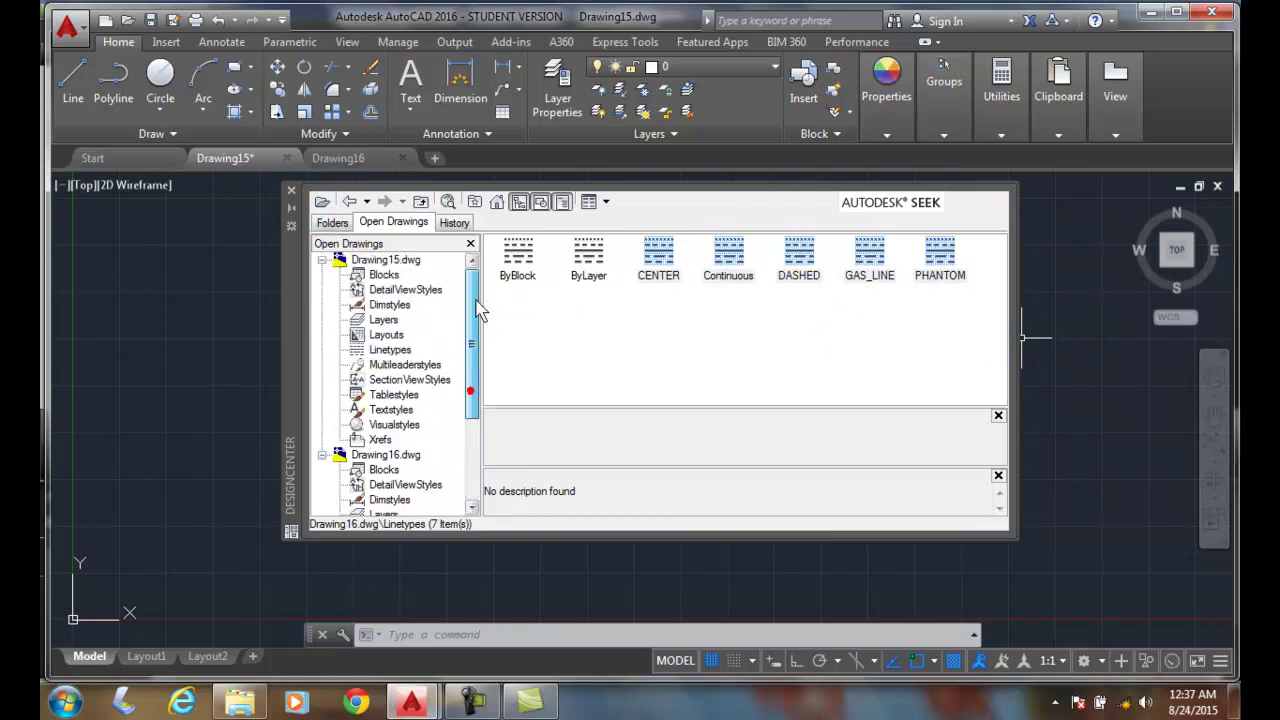
Review Drawing15's linetypes, close the Design Center, and confirm its 39 layers in Layer Properties
click(389, 350)
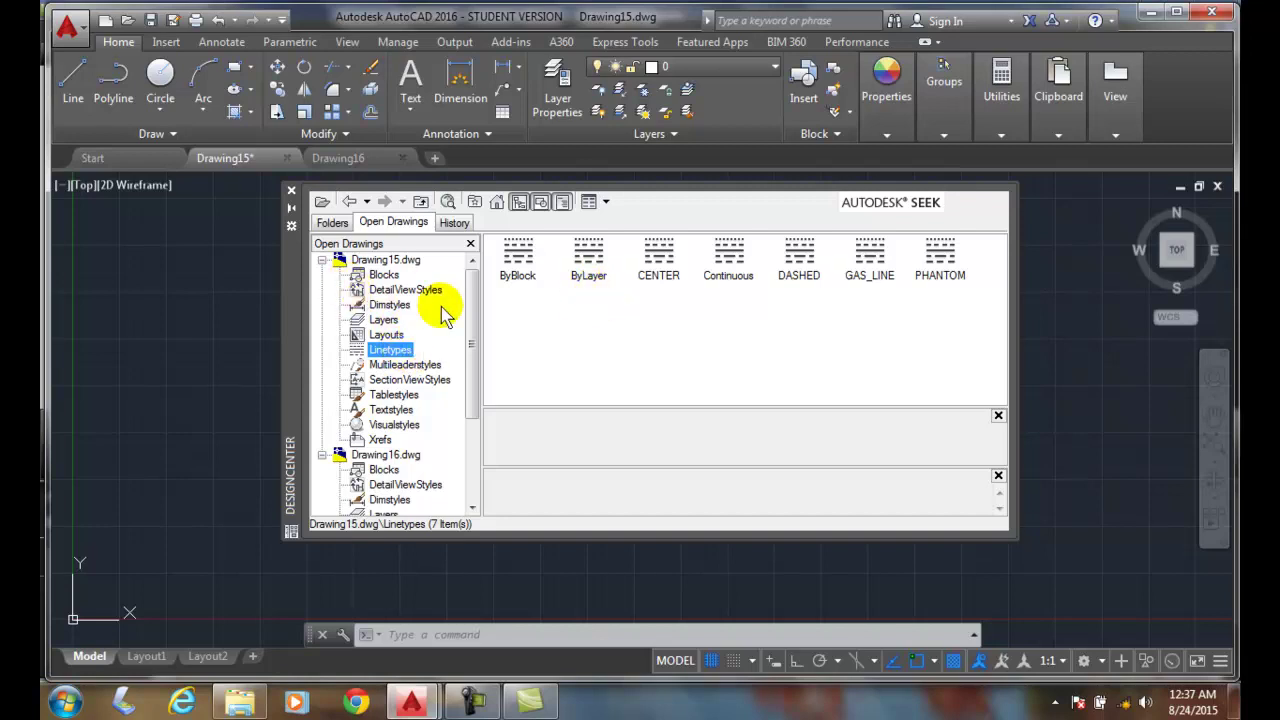
click(291, 190)
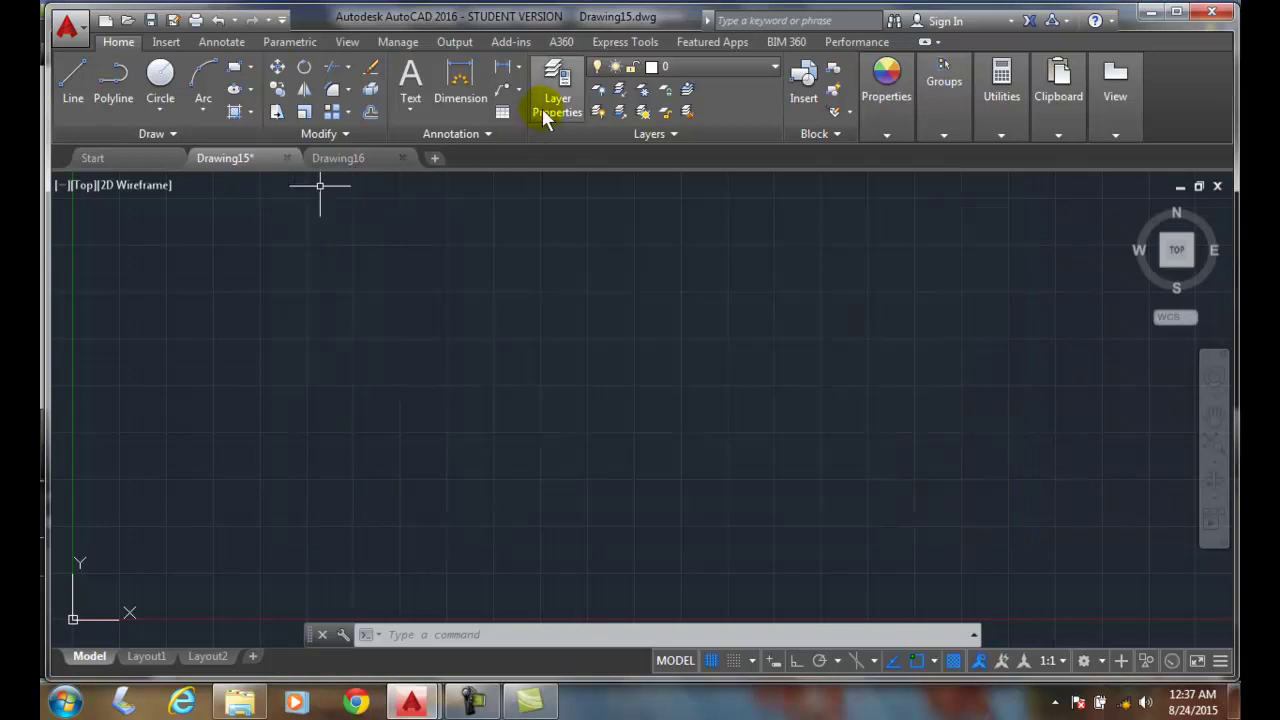
click(545, 109)
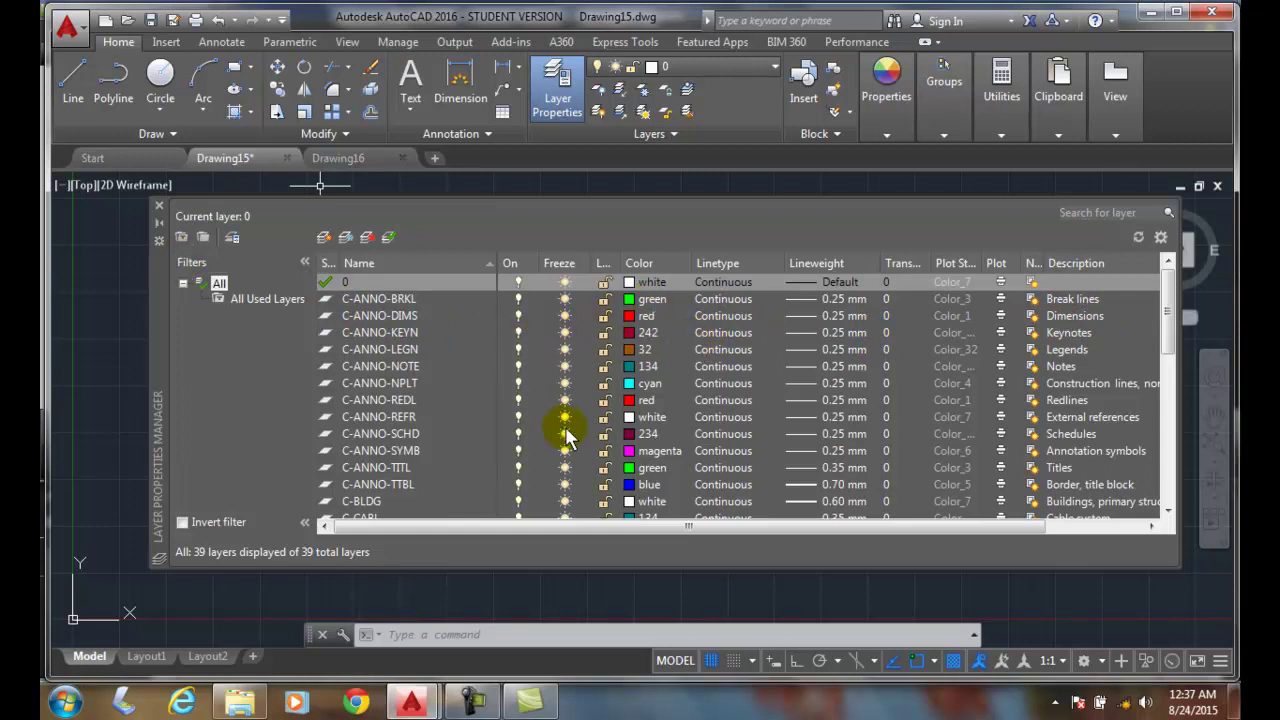
click(158, 207)
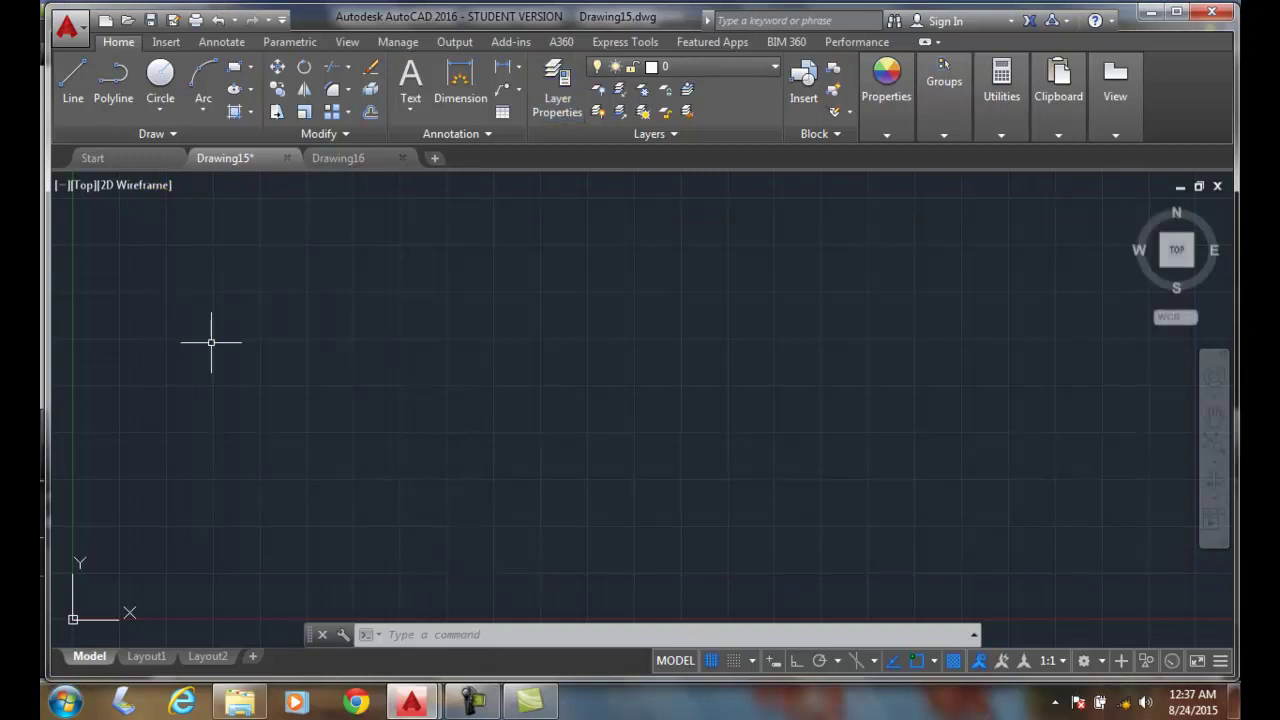